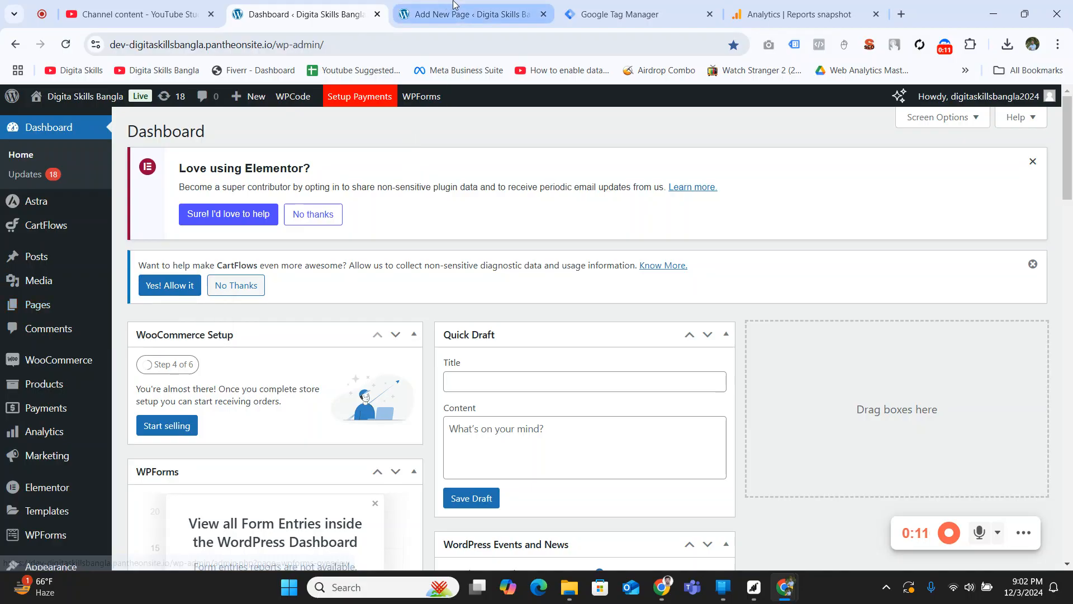
- Switch to the Add New Page editor and go through the block editor welcome guide until it closes
left_click(473, 14)
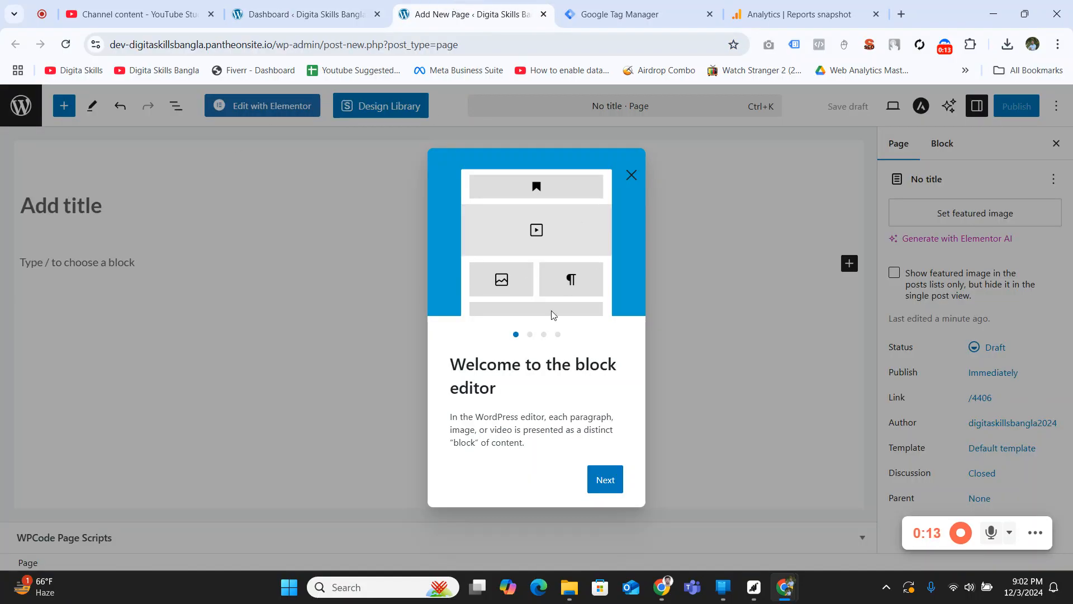
left_click(619, 482)
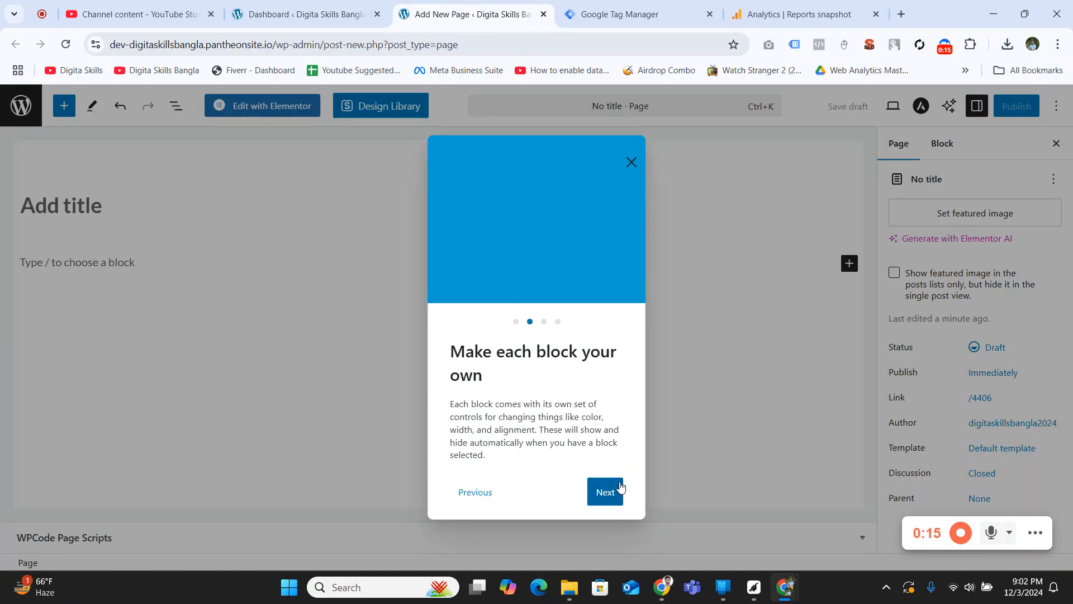
left_click(614, 487)
left_click(612, 489)
left_click(607, 484)
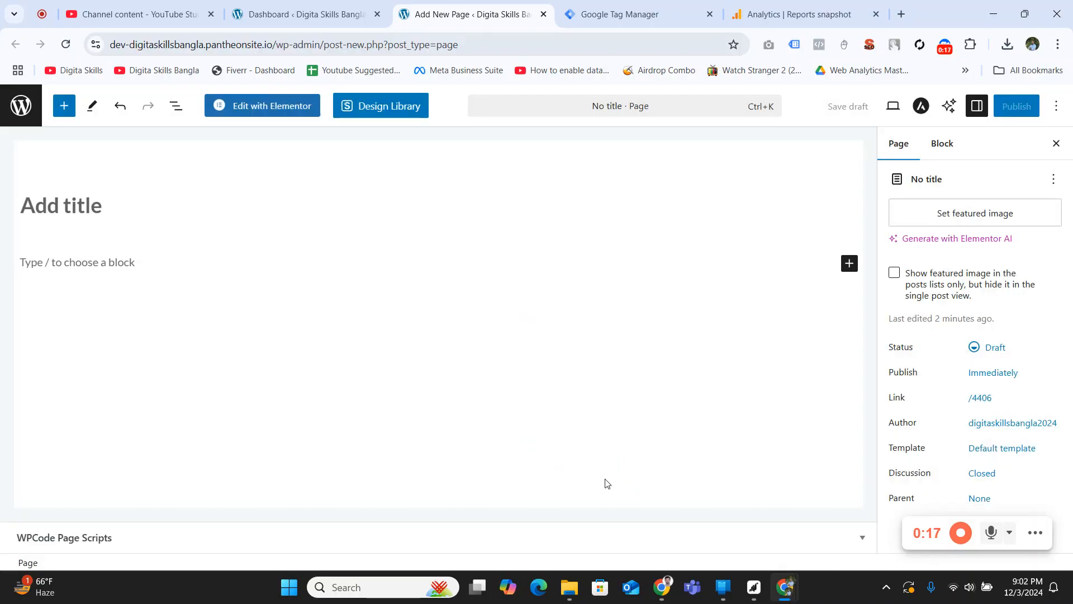
- Find the Buttons block by searching for "button", insert it on the new page, and label the button SUBSCRIBE
left_click(62, 108)
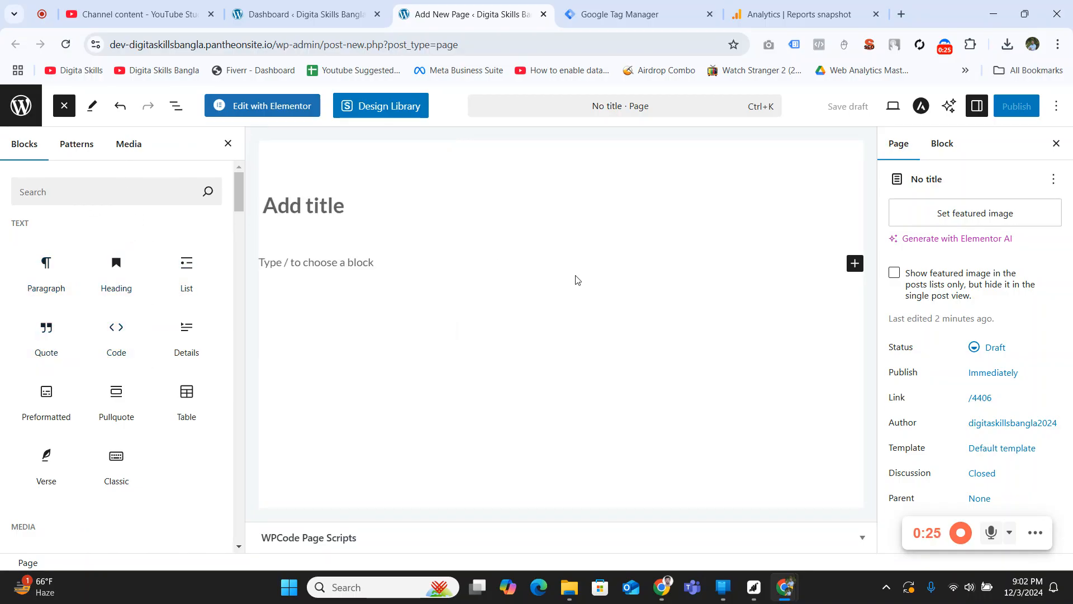
left_click(745, 260)
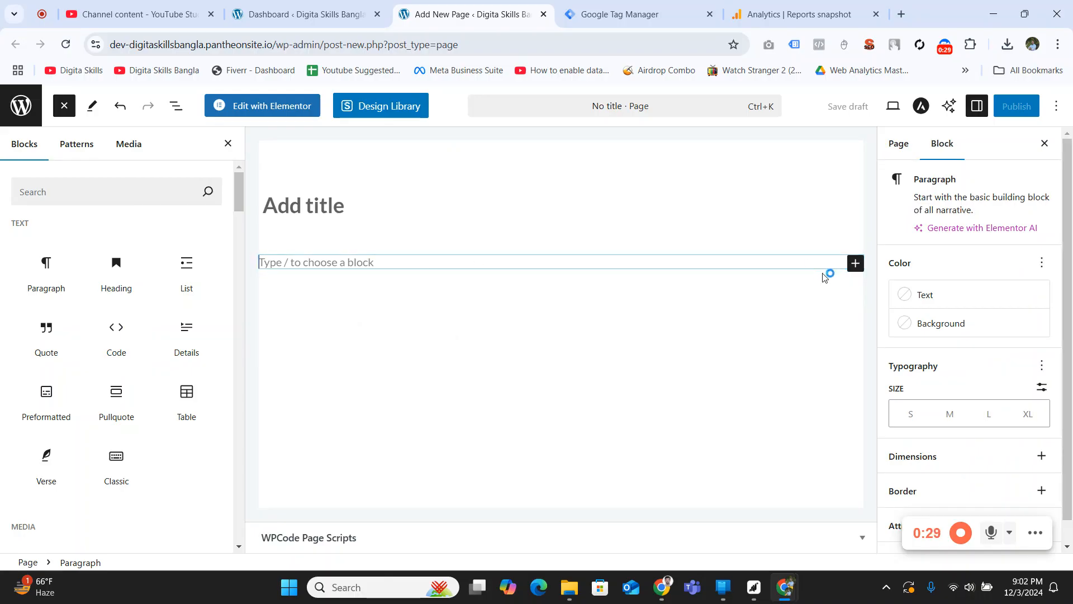
left_click(856, 264)
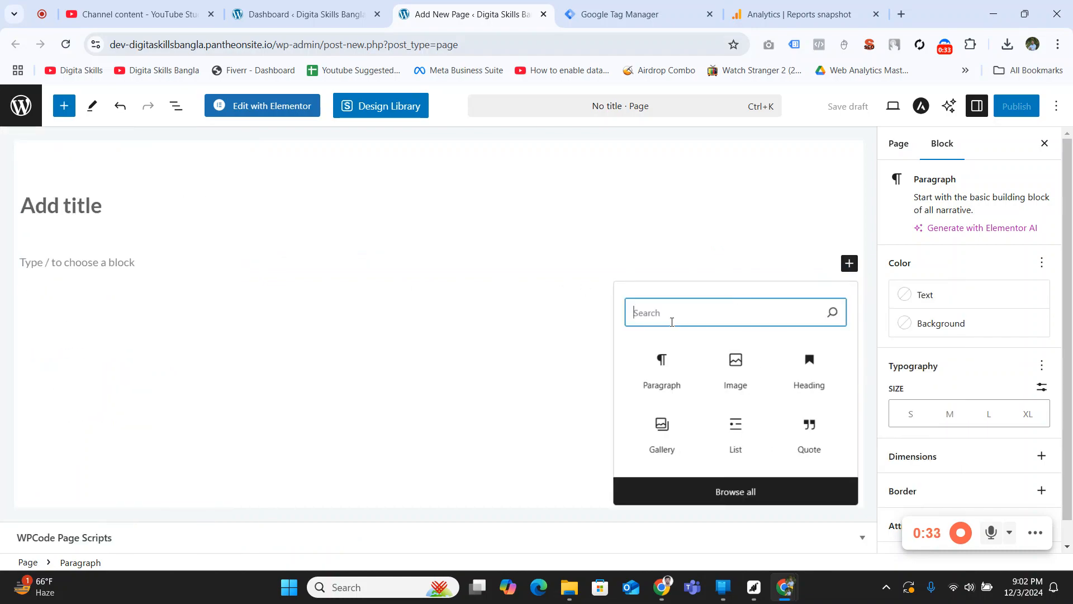
type("button")
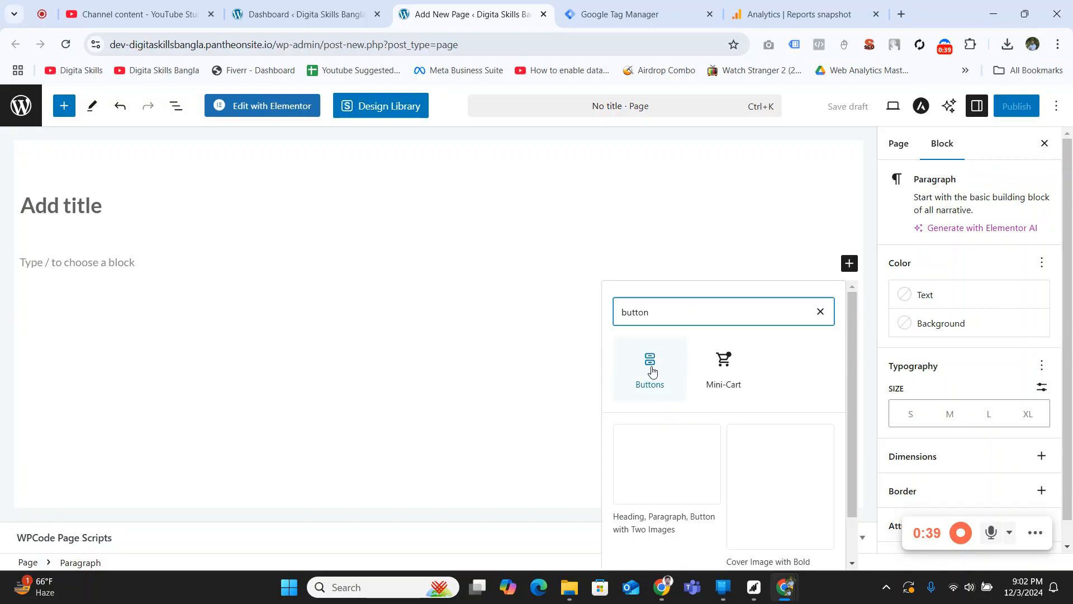
scroll(654, 363, "down", 1)
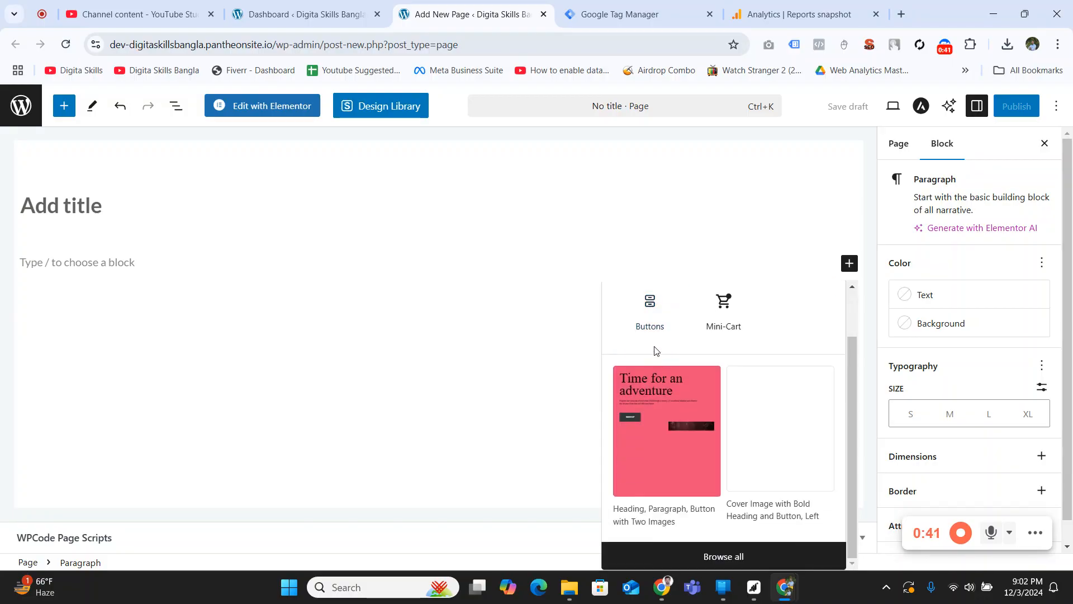
scroll(657, 351, "up", 1)
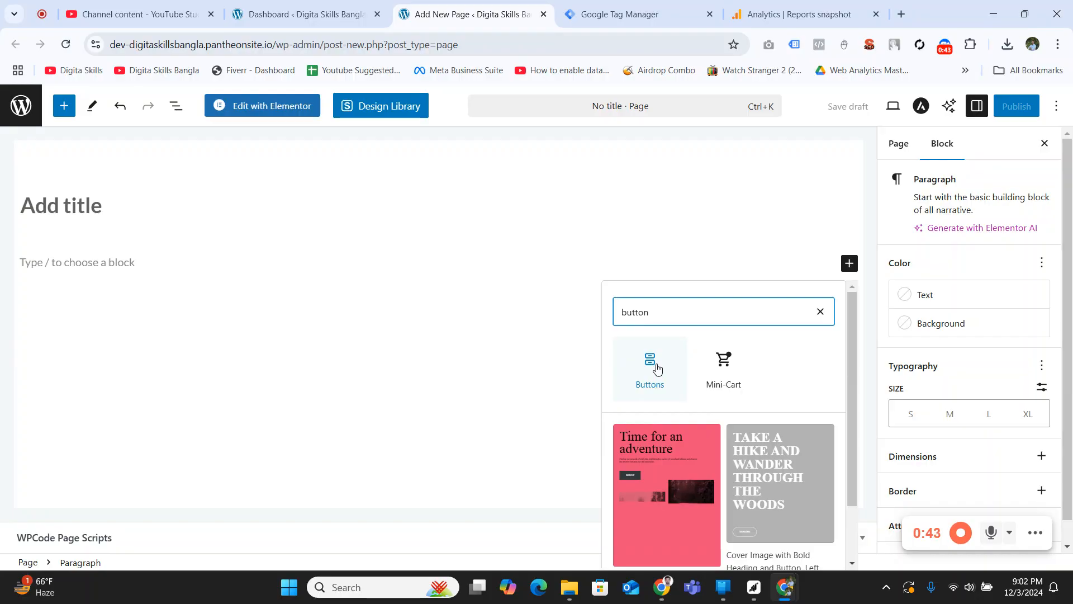
left_click(653, 370)
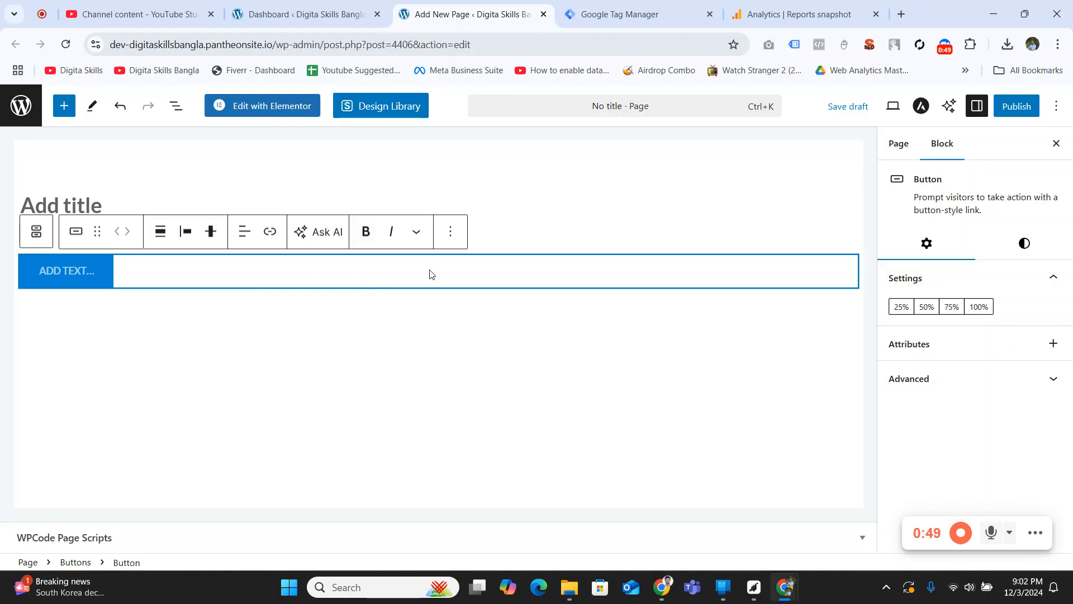
left_click(95, 272)
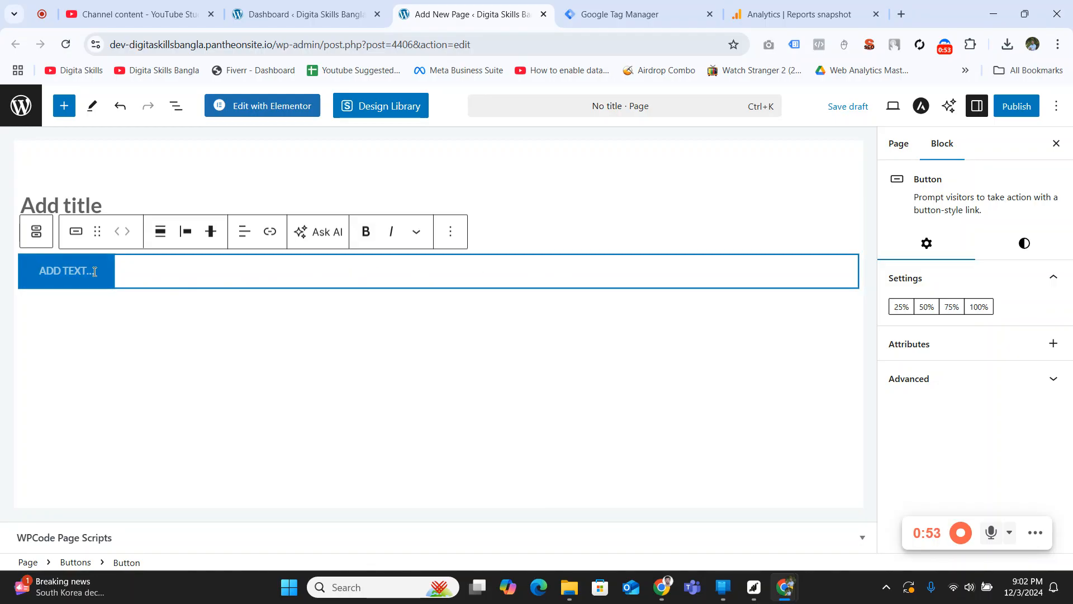
type("SUBSCRIBE")
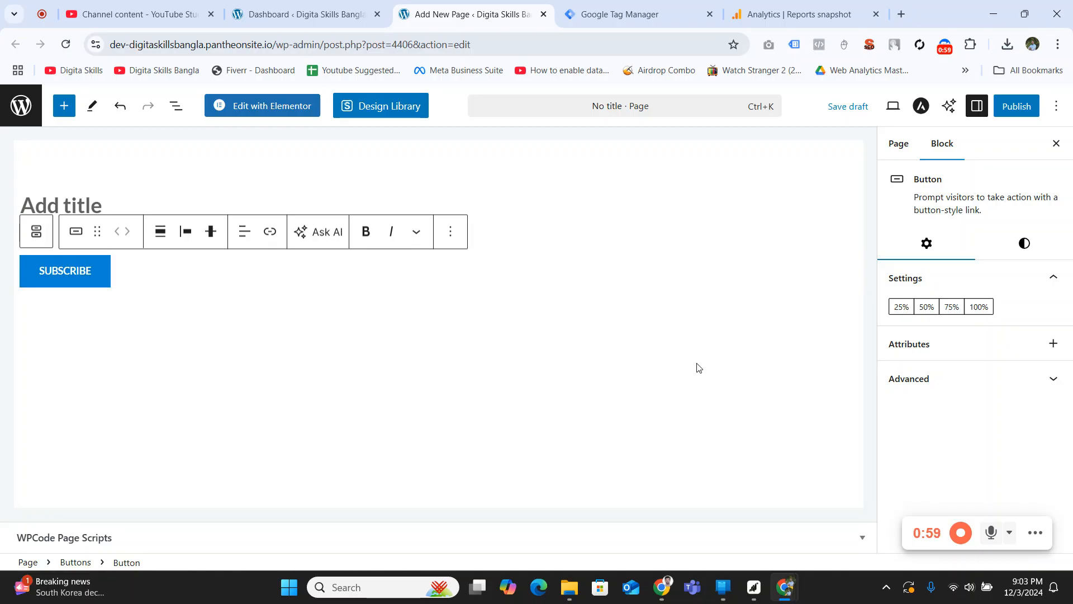
- Set the SUBSCRIBE button's text color to white and its background to Luminous vivid orange
left_click(1021, 255)
scroll(956, 347, "down", 1)
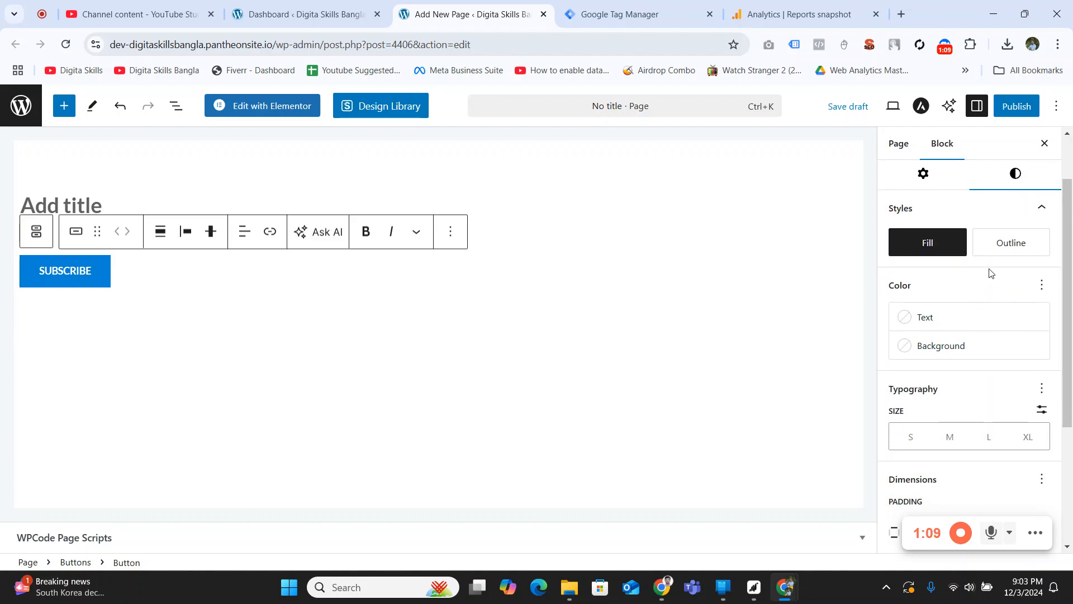
left_click(904, 320)
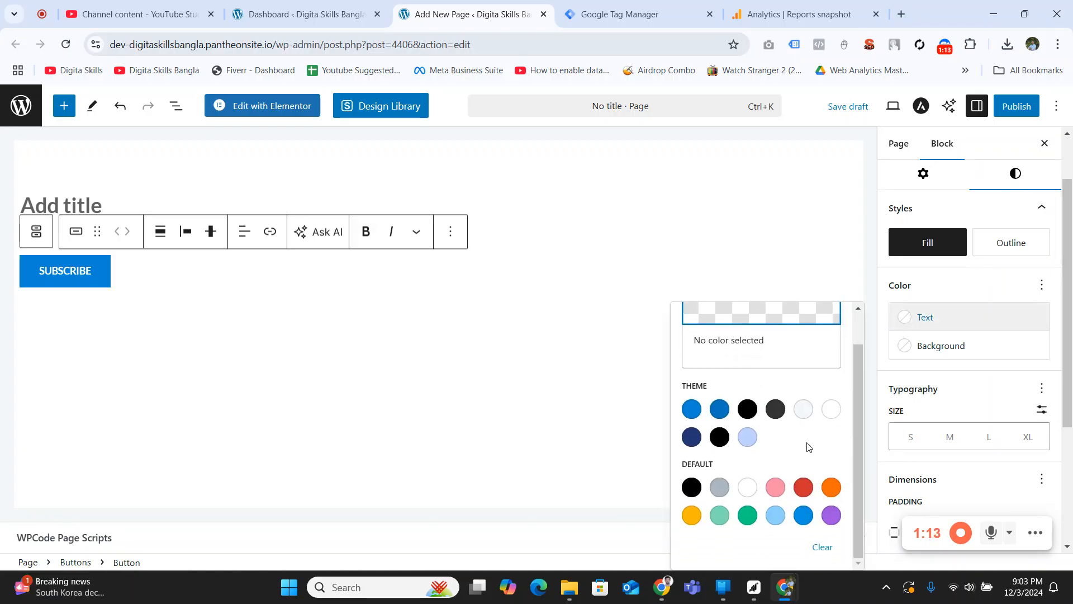
left_click(750, 490)
left_click(910, 347)
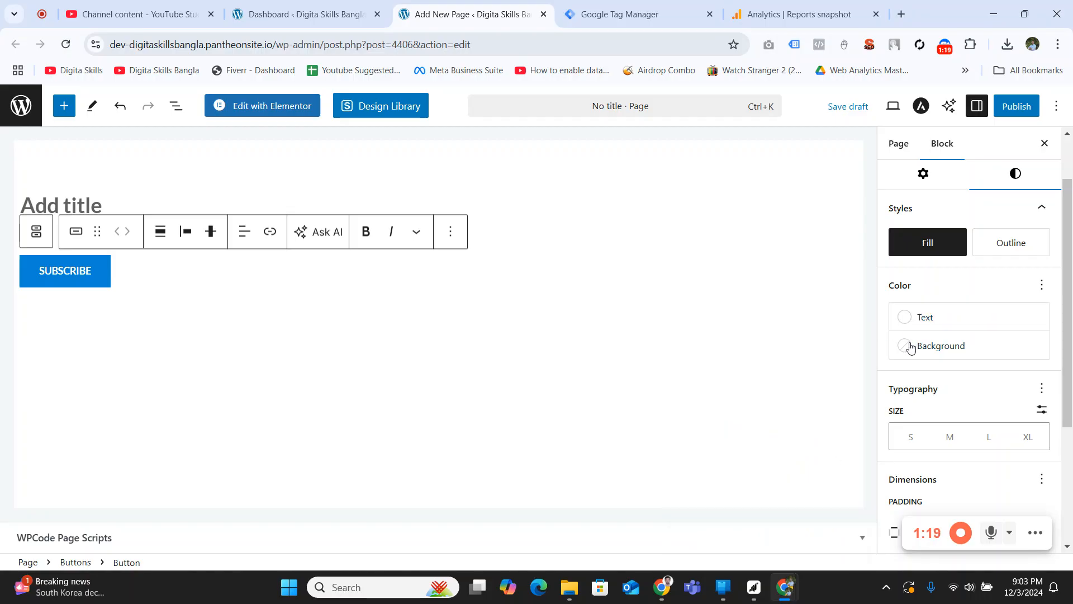
left_click(910, 347)
scroll(794, 313, "down", 1)
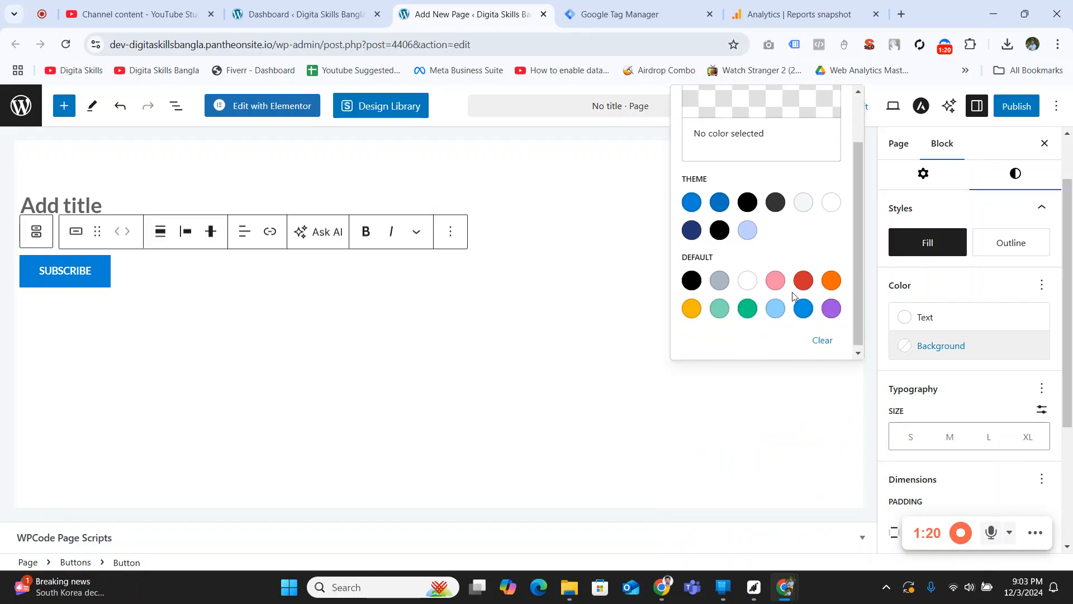
left_click(835, 281)
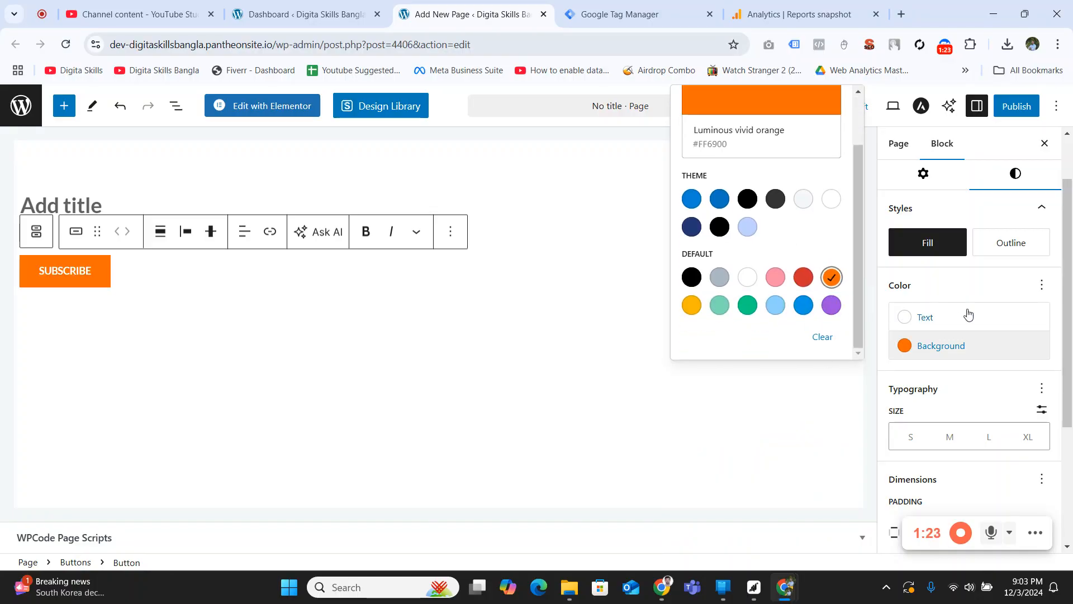
- Set the button's typography size to Large, its vertical padding to Small and its horizontal padding to X-Large
scroll(958, 353, "down", 3)
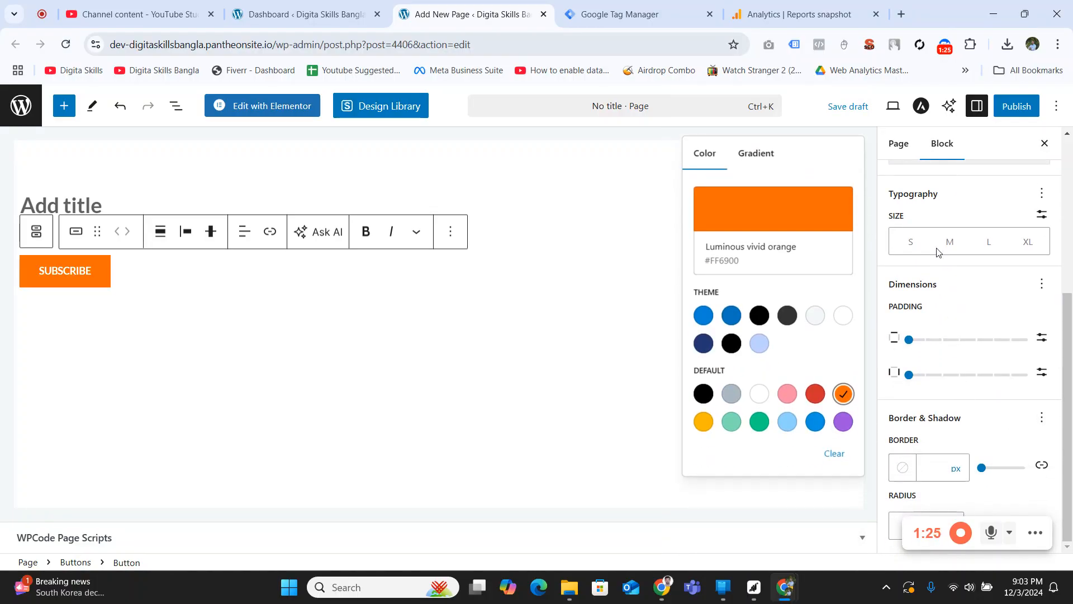
left_click(989, 242)
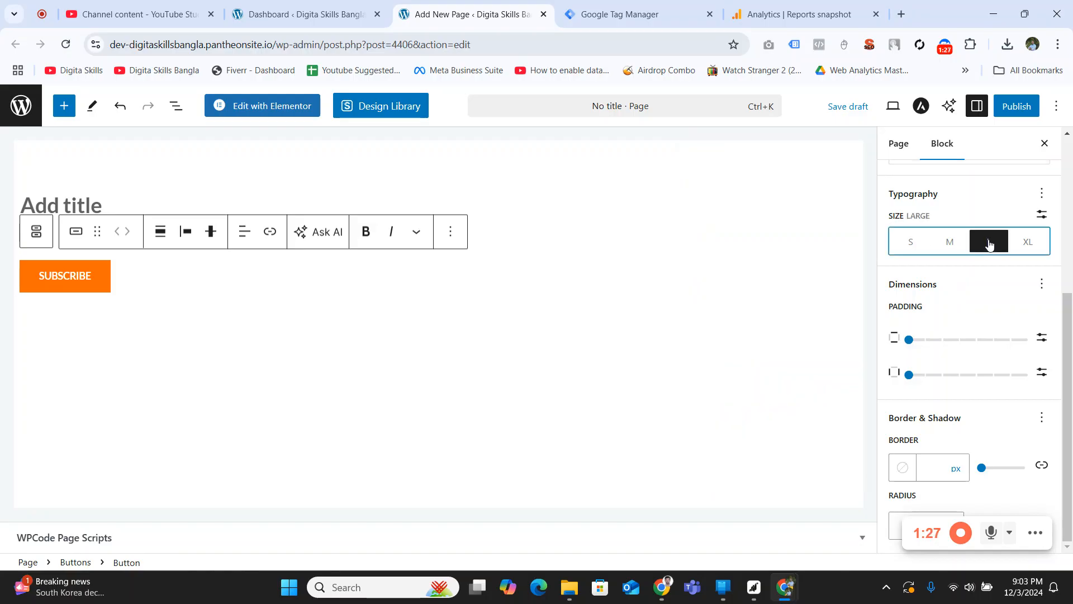
left_click(1036, 248)
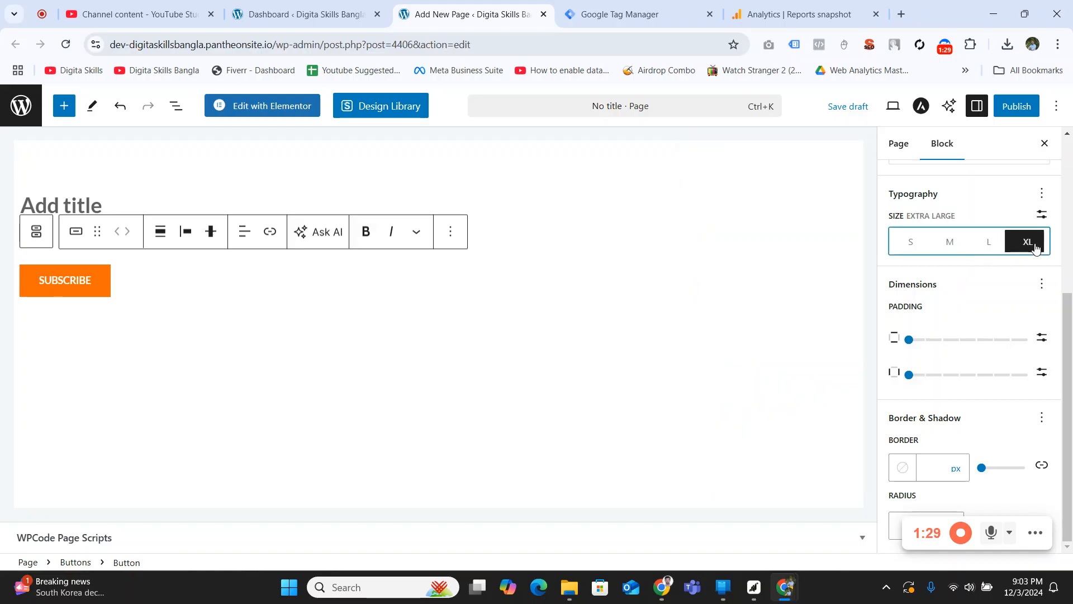
left_click(989, 242)
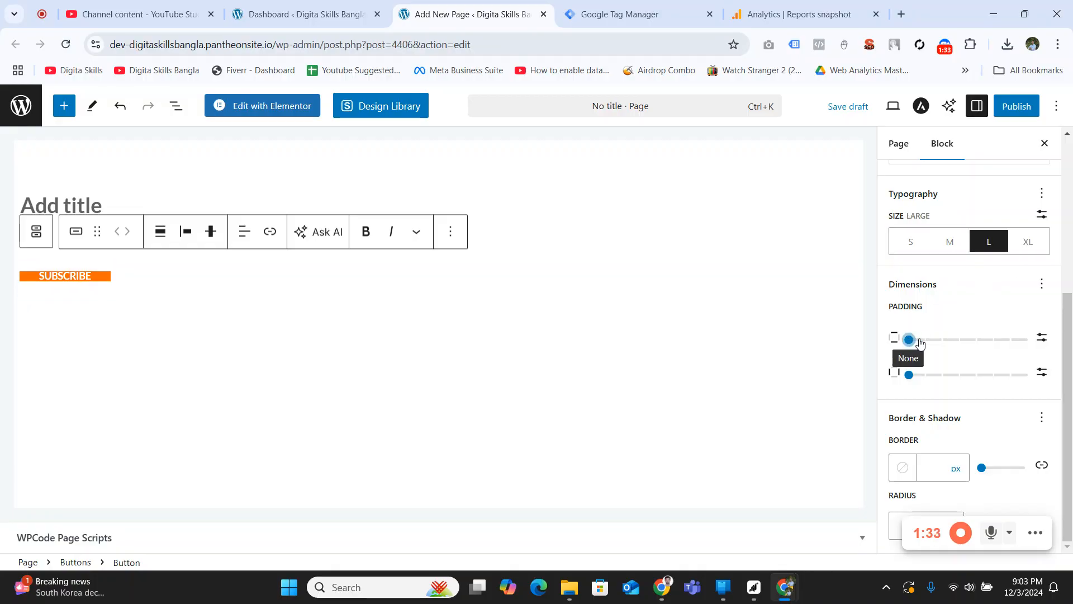
left_click_drag(911, 342, 962, 345)
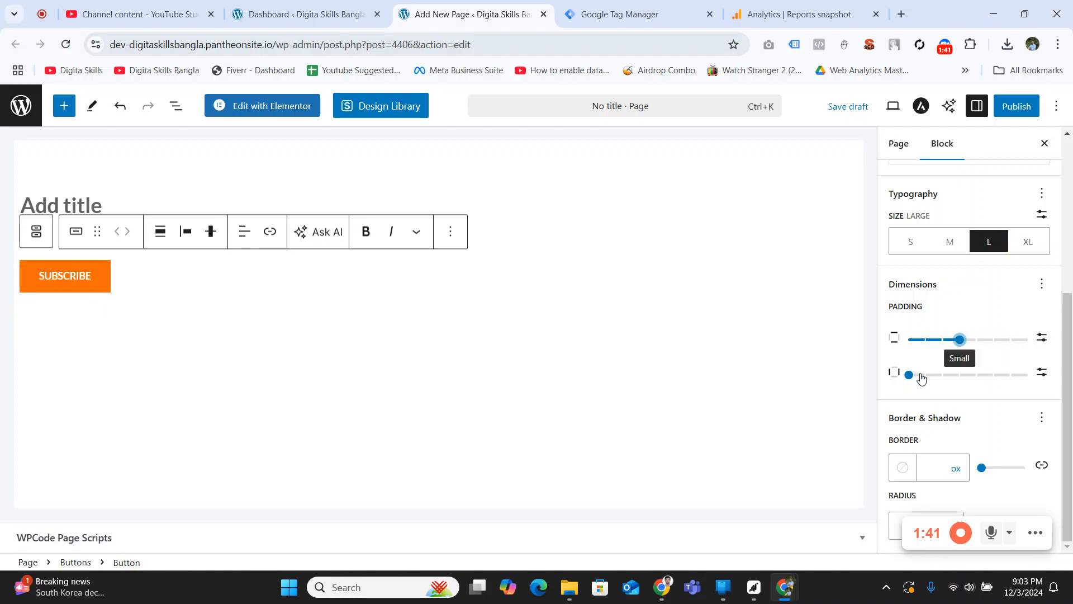
left_click_drag(911, 375, 1012, 375)
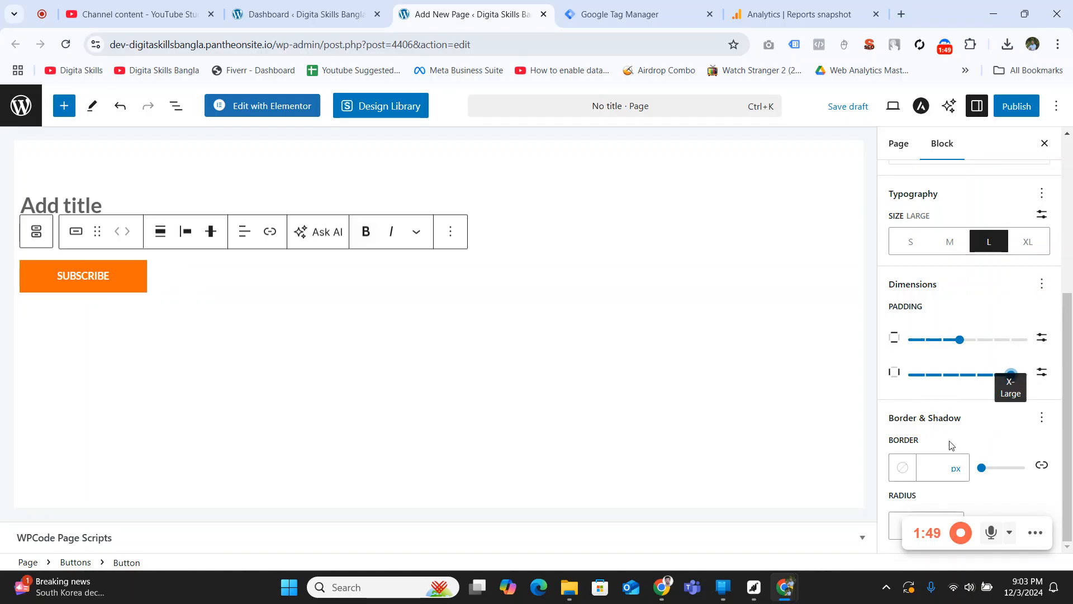
- Give the SUBSCRIBE button a 3 px border and a 10 px corner radius
left_click(936, 466)
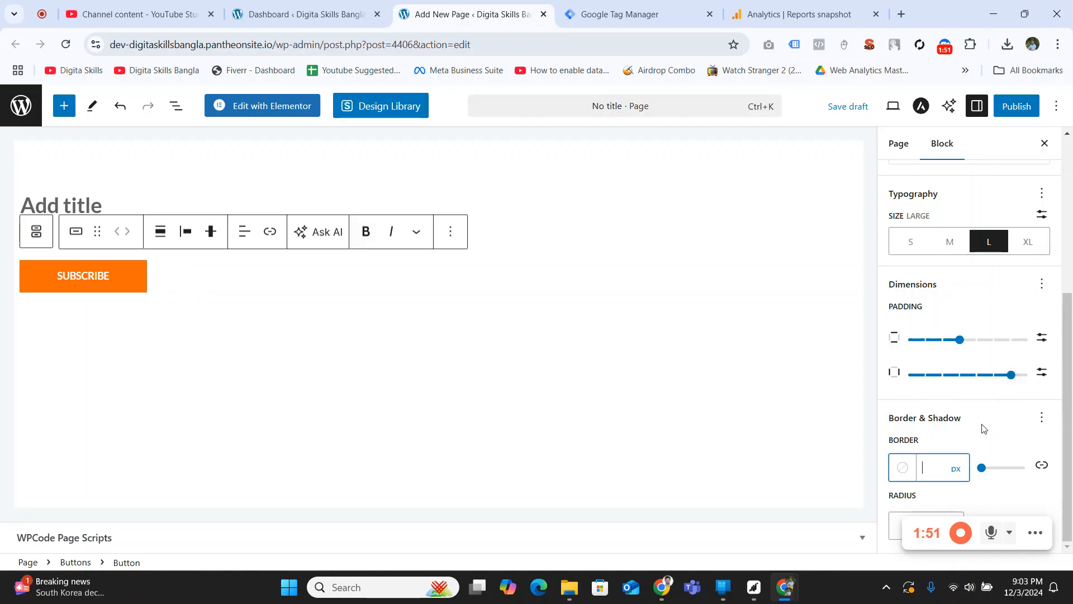
type("1")
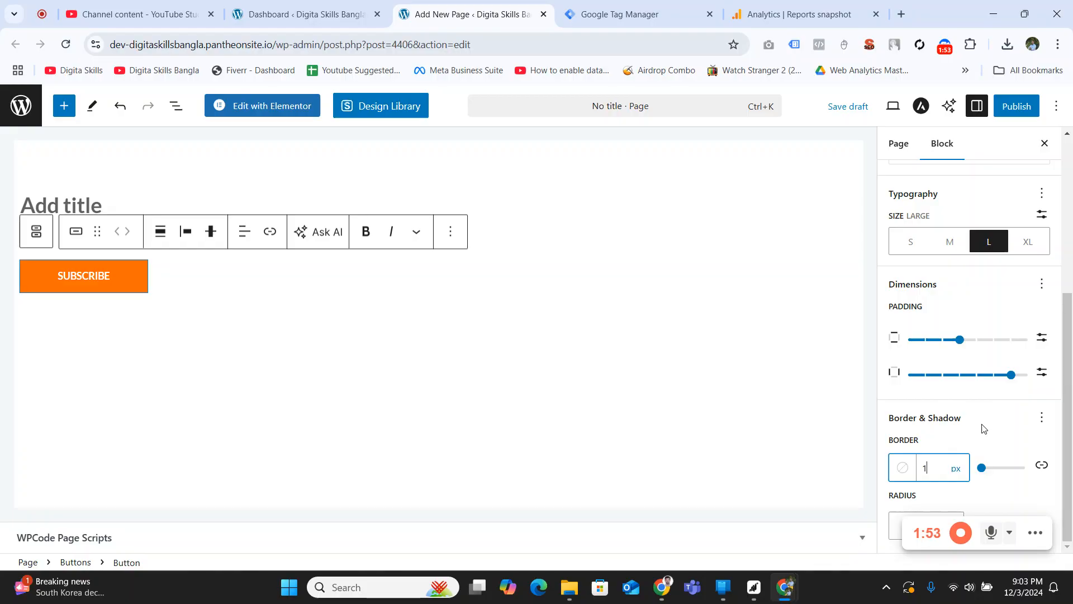
key("Up")
key("Up")
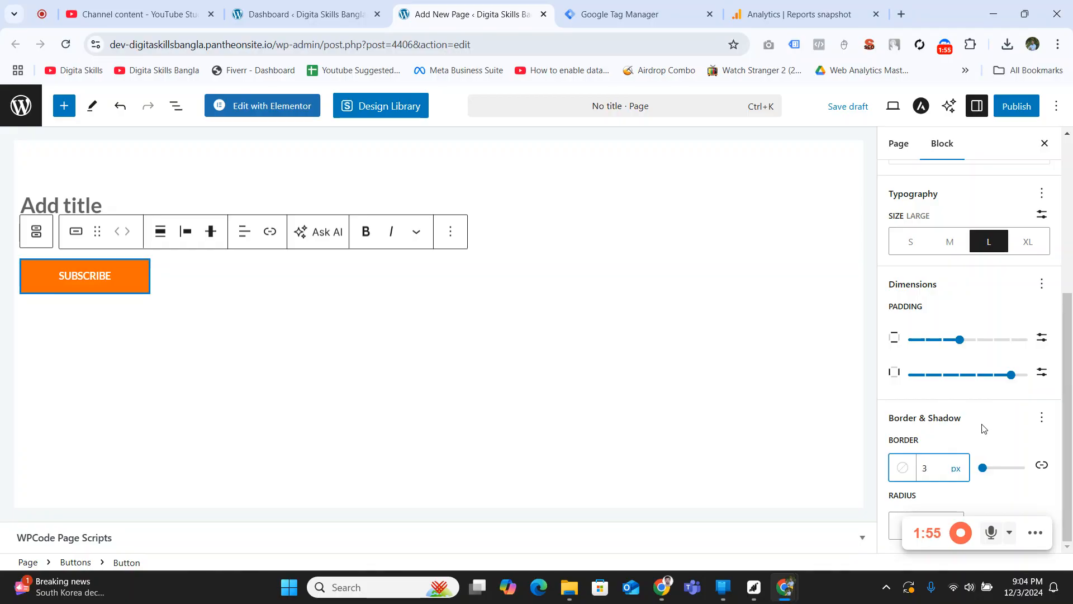
left_click(987, 494)
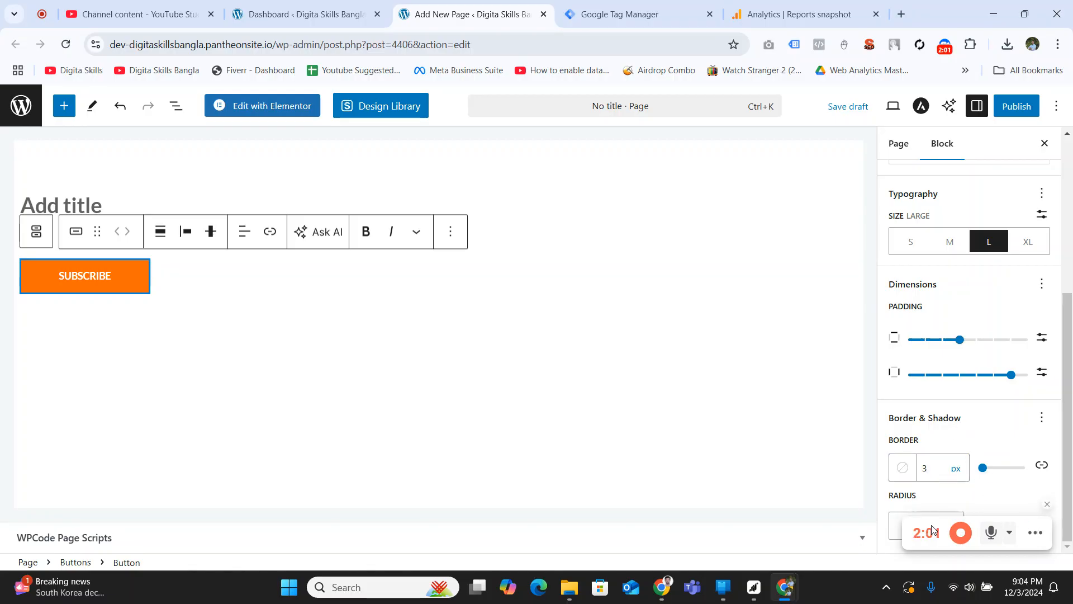
left_click_drag(928, 532, 736, 552)
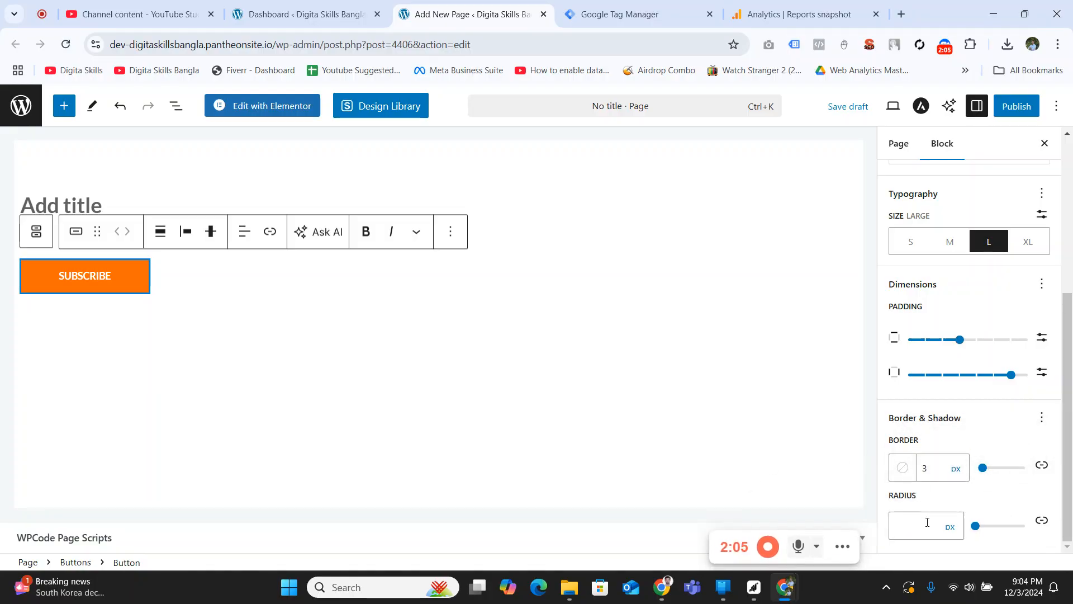
left_click(928, 522)
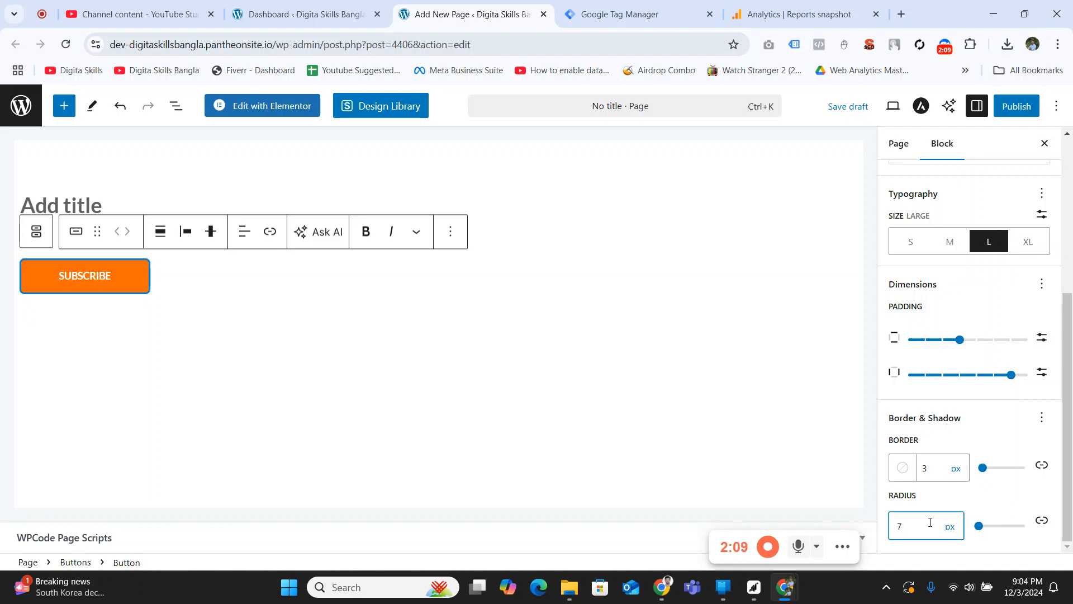
key("Up")
- Try the Outline style on the SUBSCRIBE button and switch it back to Fill
scroll(1004, 430, "up", 3)
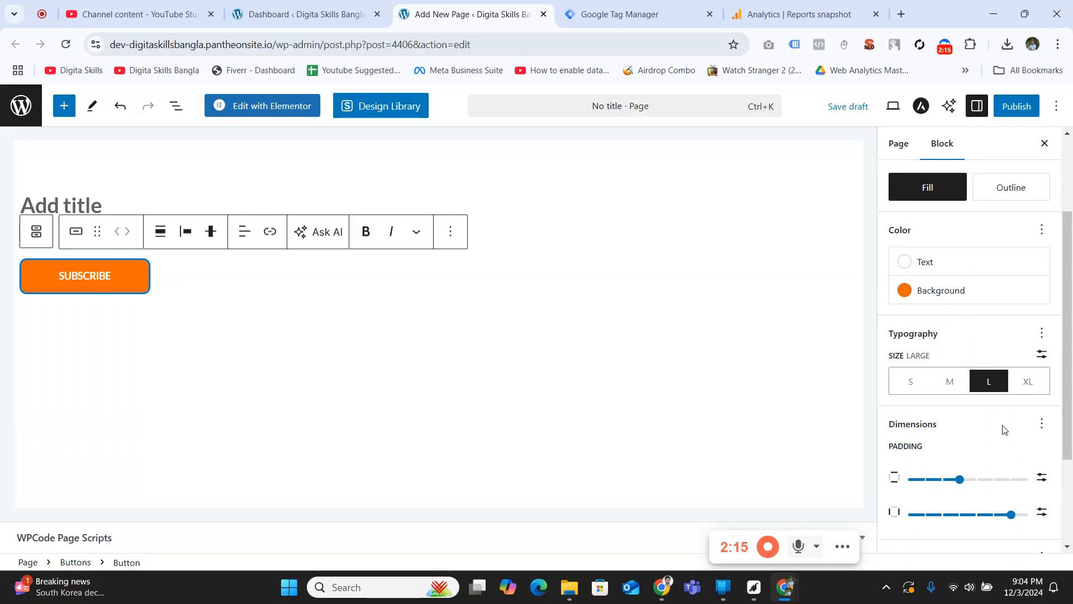
scroll(990, 447, "down", 3)
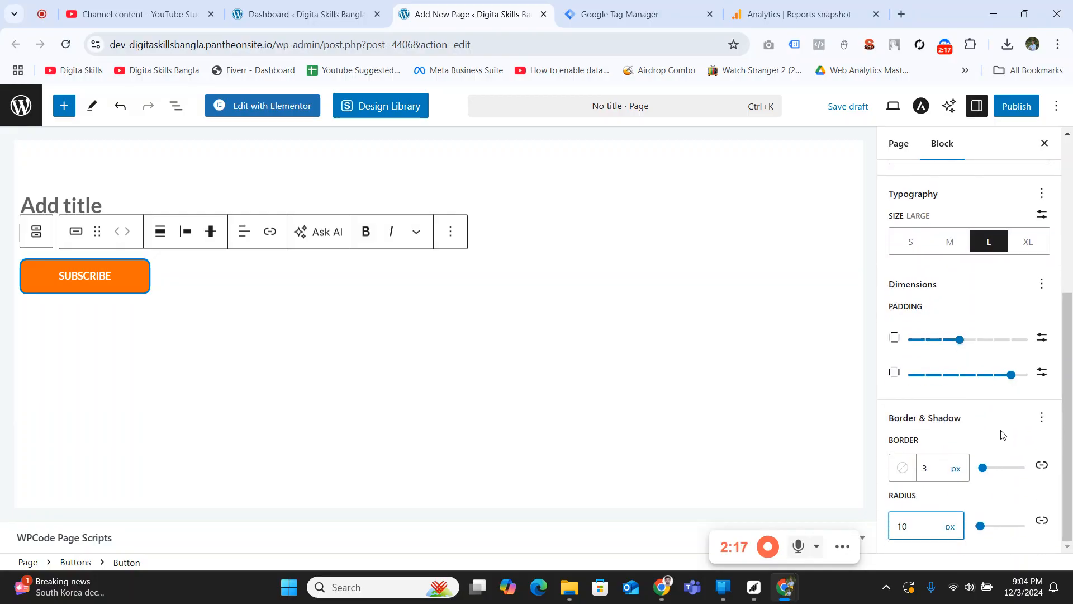
scroll(997, 396, "up", 5)
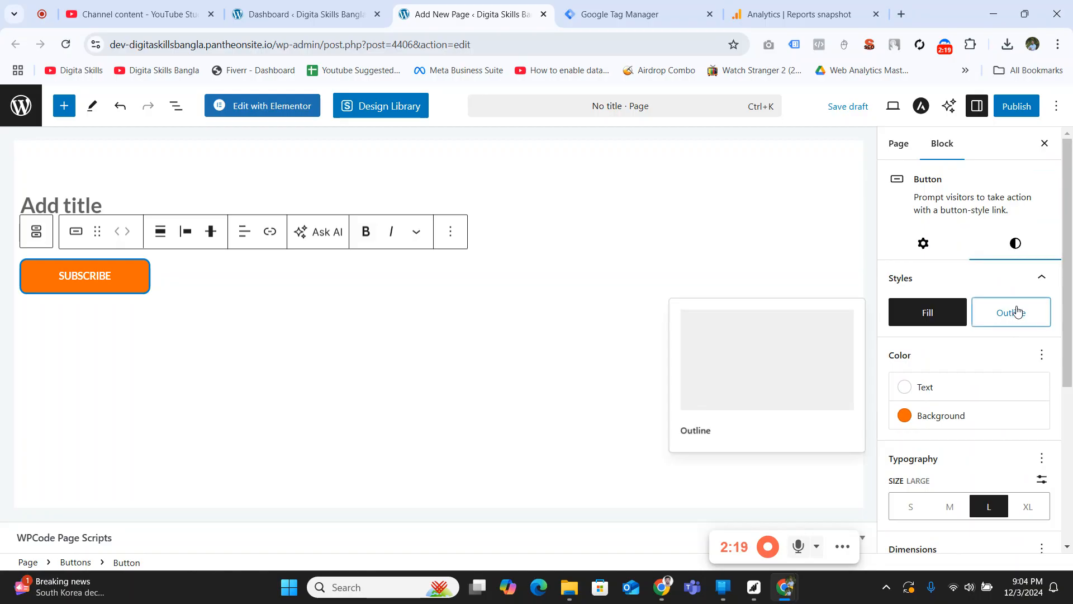
left_click(1017, 311)
scroll(973, 358, "down", 5)
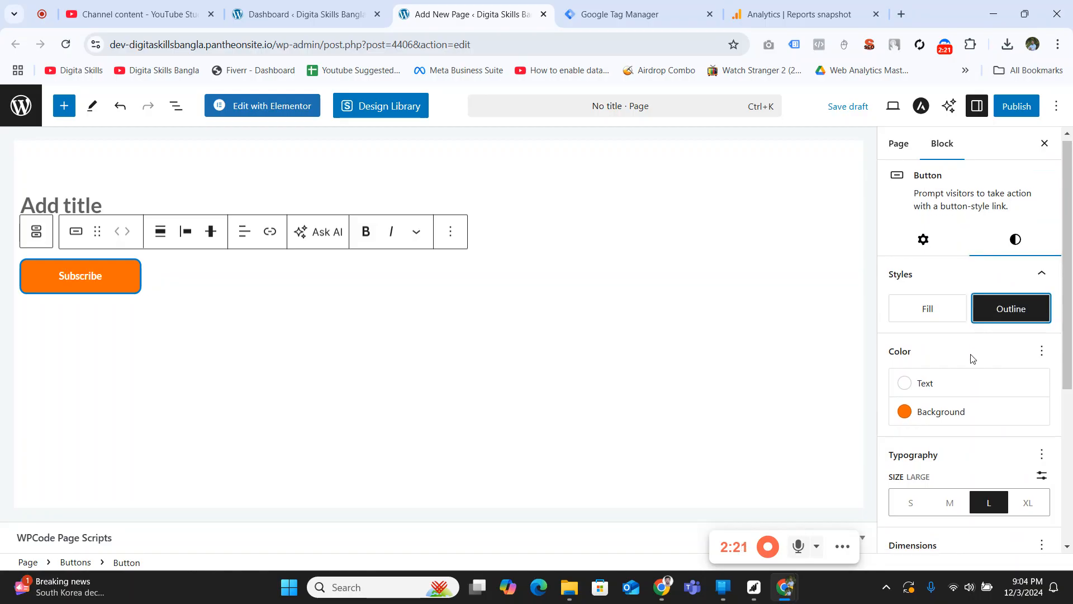
scroll(979, 369, "up", 5)
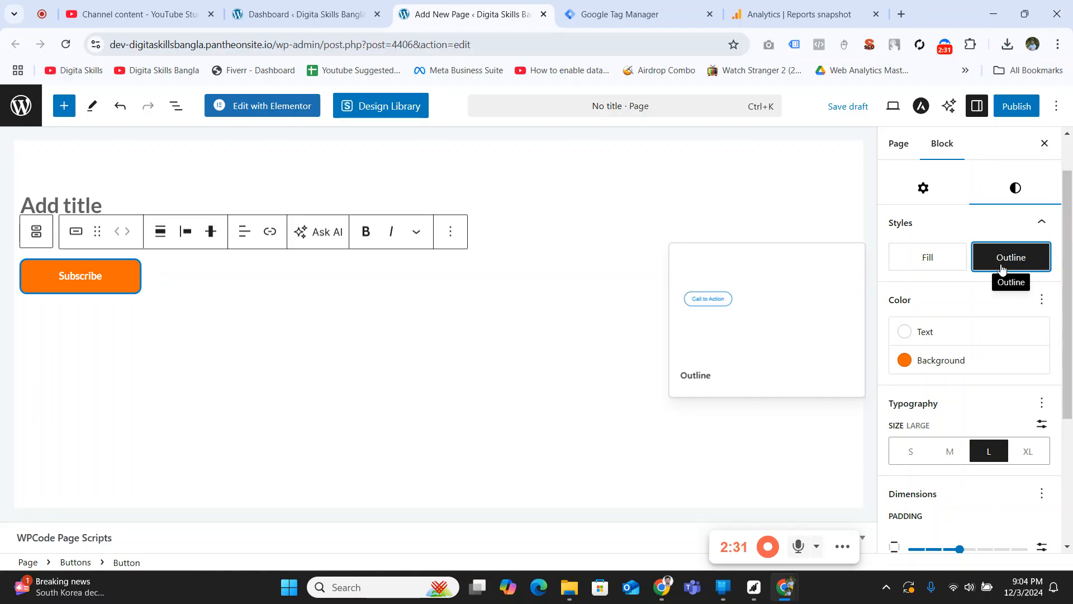
left_click(919, 269)
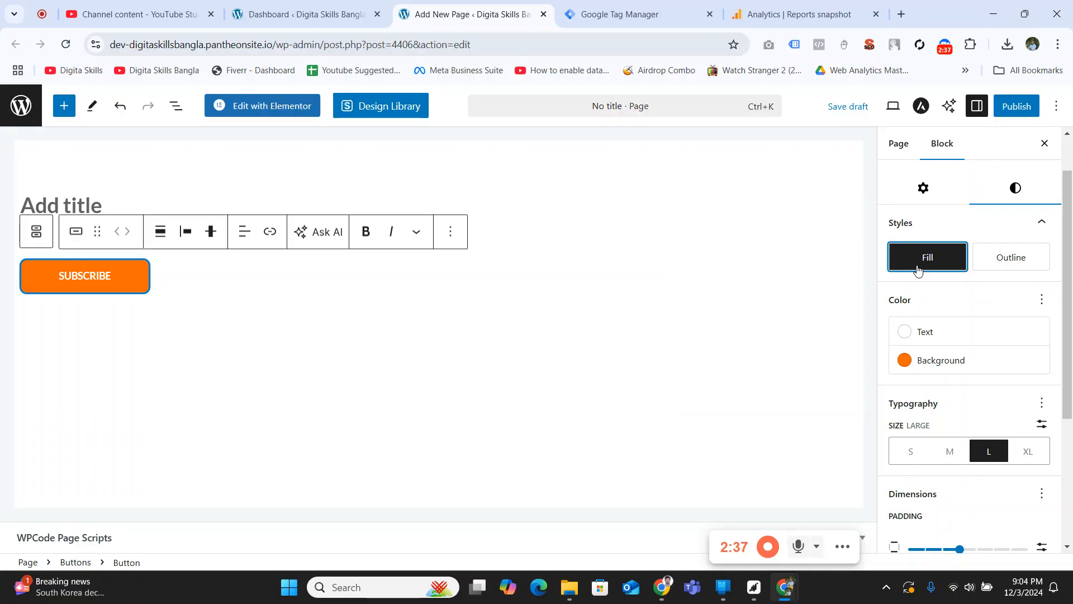
- Examine the SUBSCRIBE button's style options, width settings, available attributes and advanced options
scroll(974, 289, "down", 4)
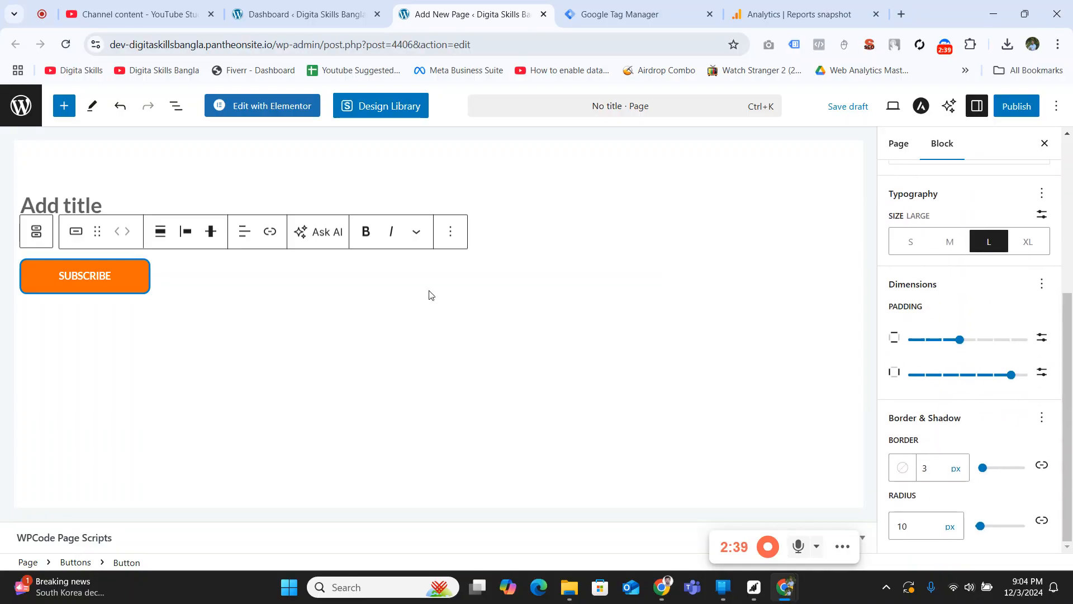
scroll(991, 345, "up", 3)
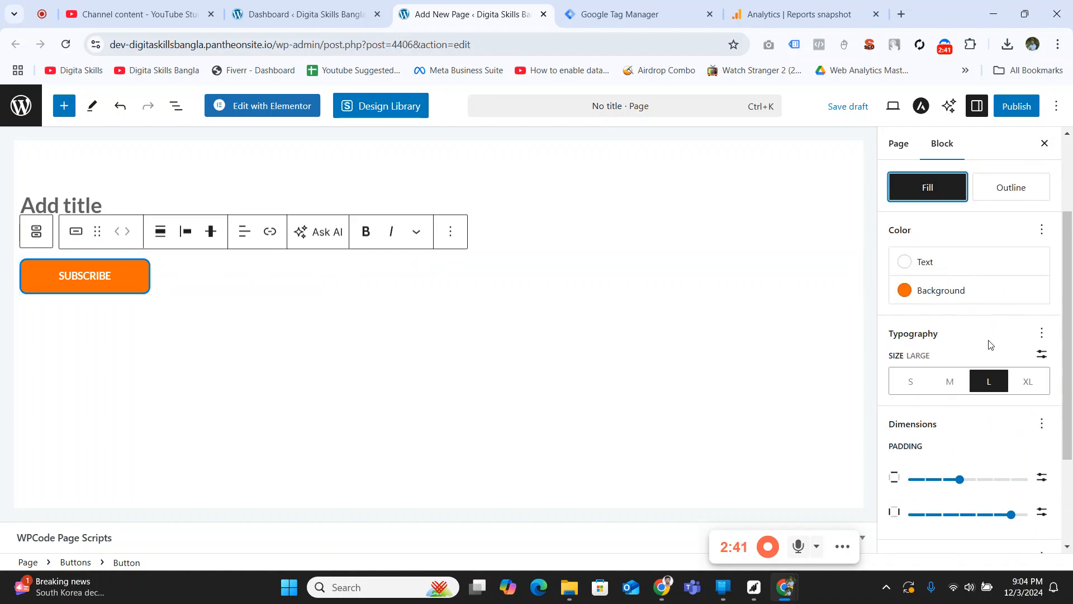
scroll(991, 344, "up", 3)
left_click(924, 243)
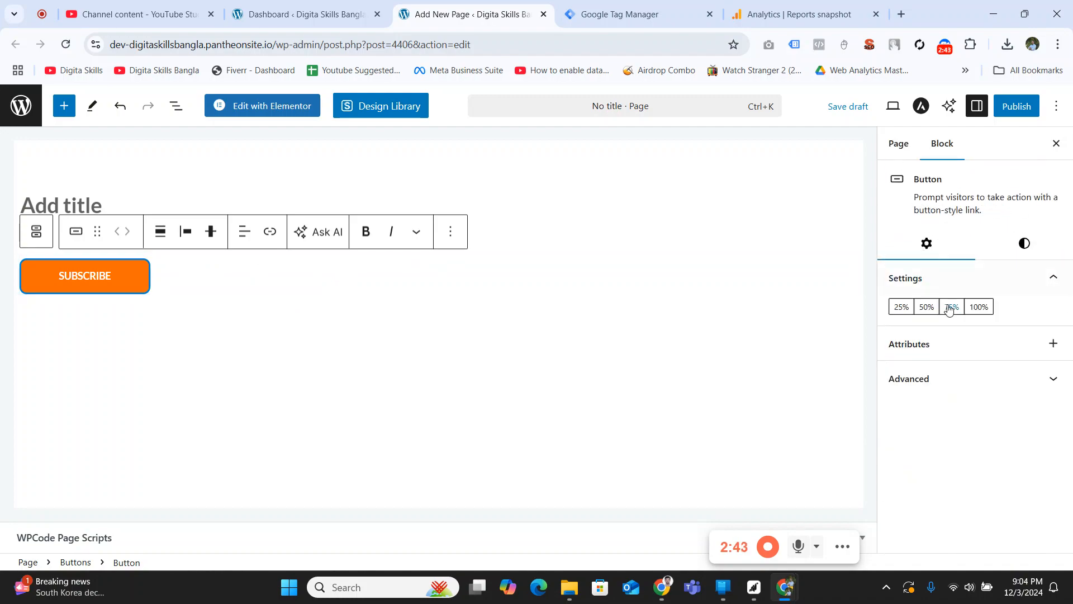
left_click(1053, 343)
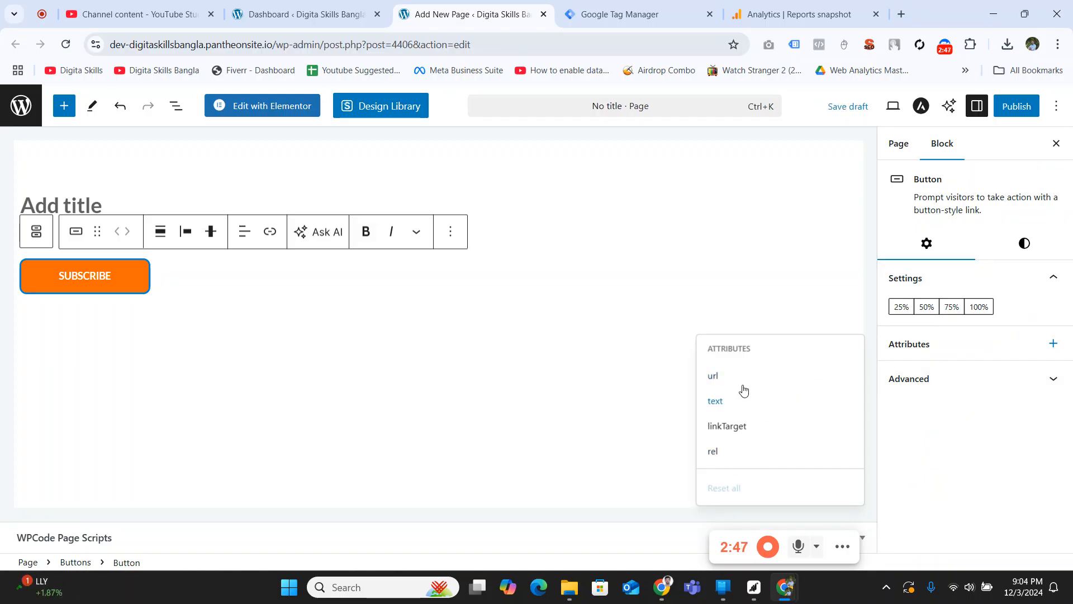
left_click(1040, 390)
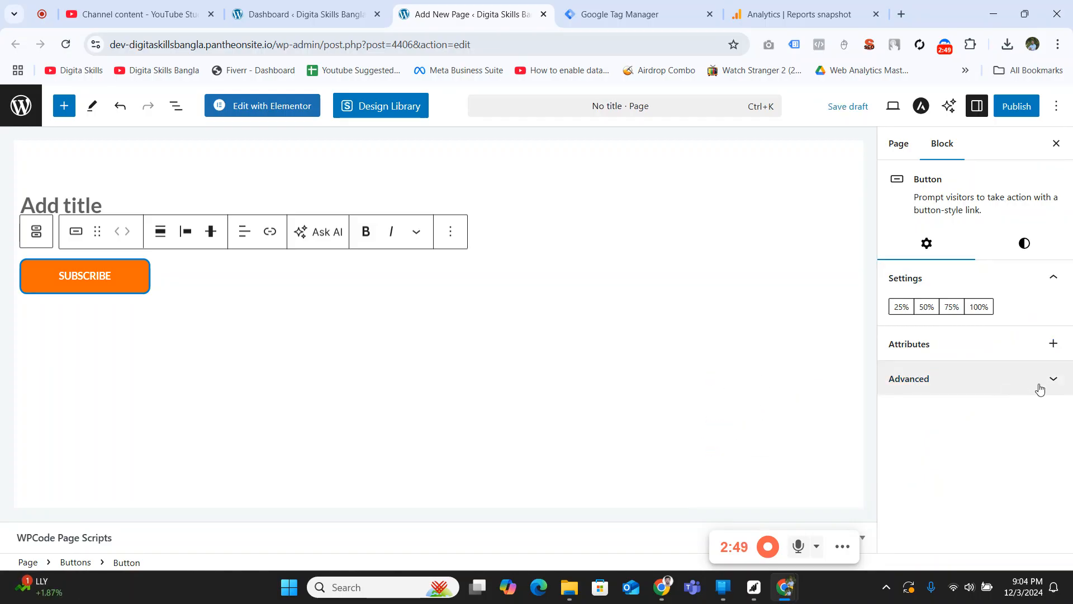
left_click(1041, 390)
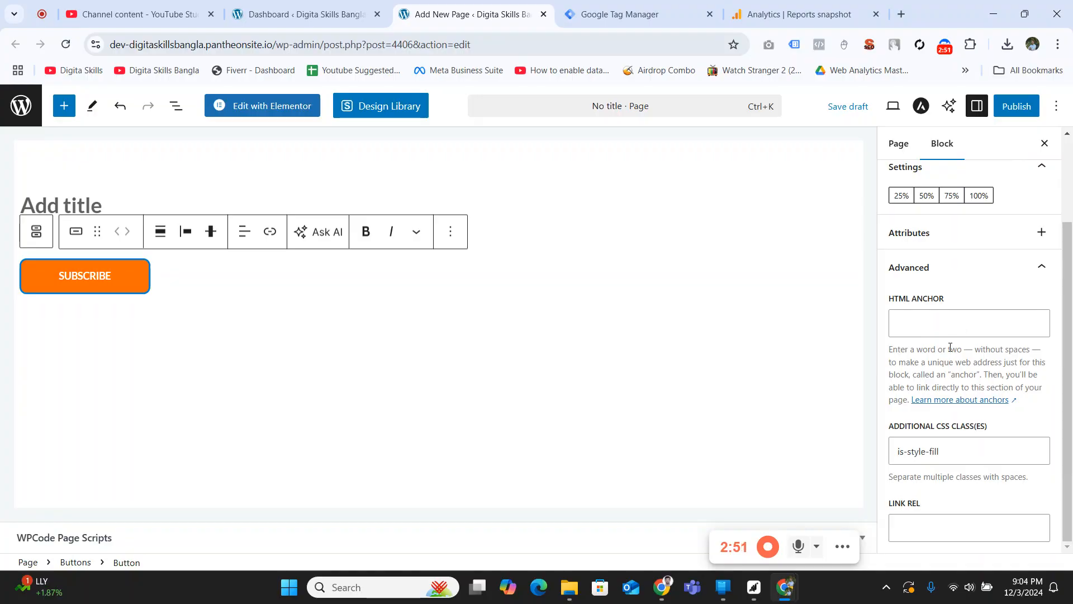
scroll(928, 369, "up", 2)
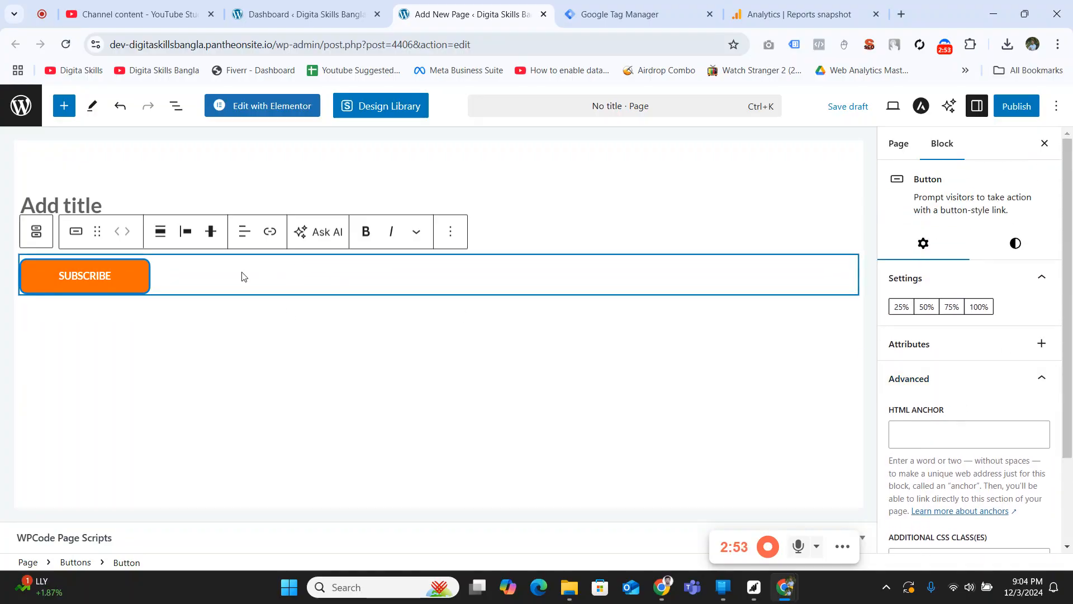
- Justify the SUBSCRIBE button to the center of its row and keep the button selected
left_click(188, 242)
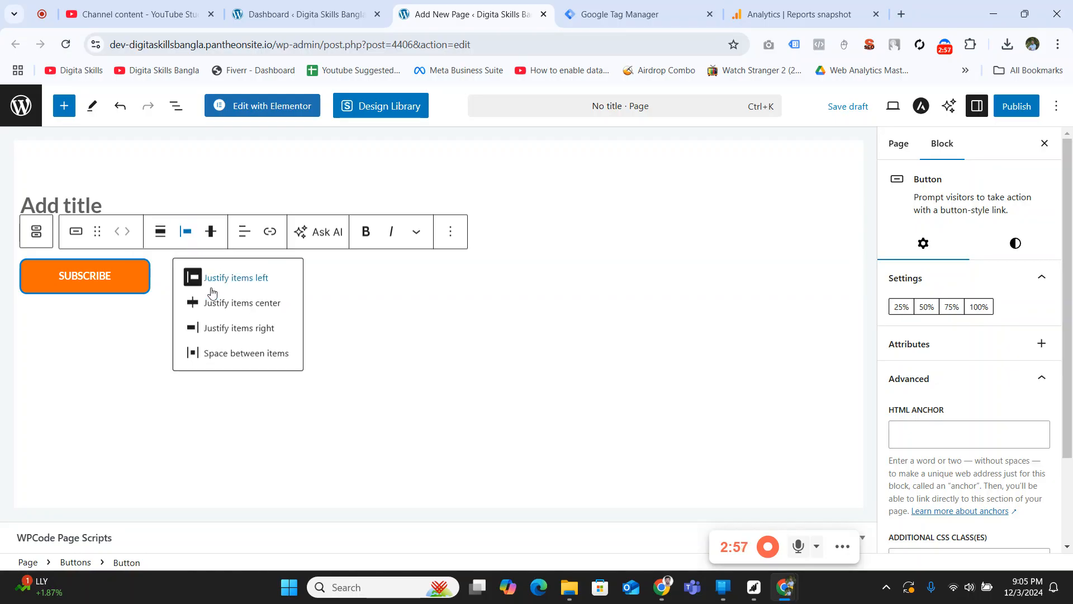
left_click(221, 306)
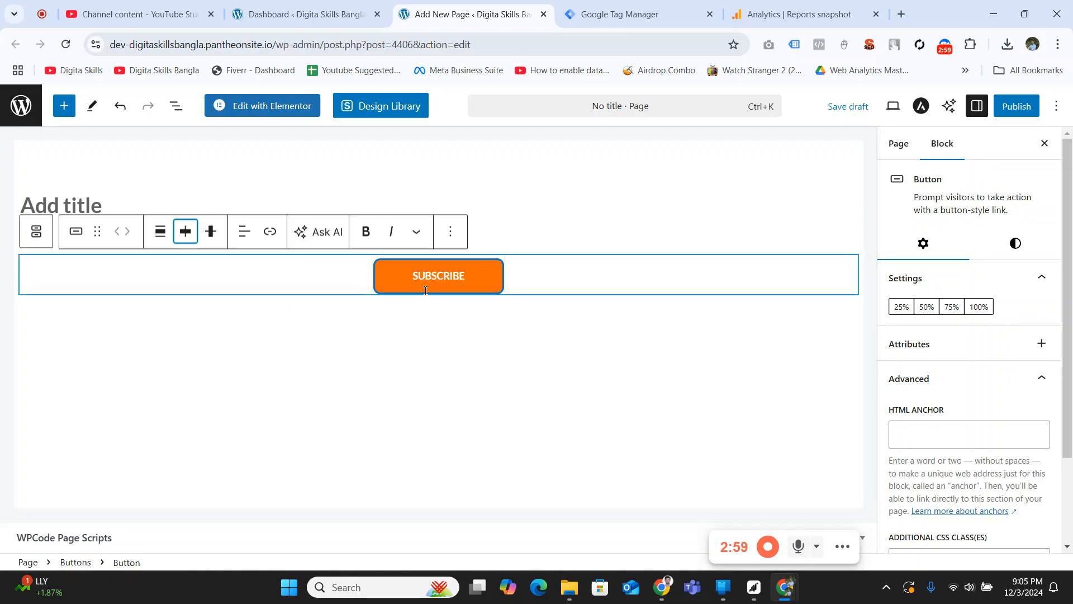
left_click(190, 237)
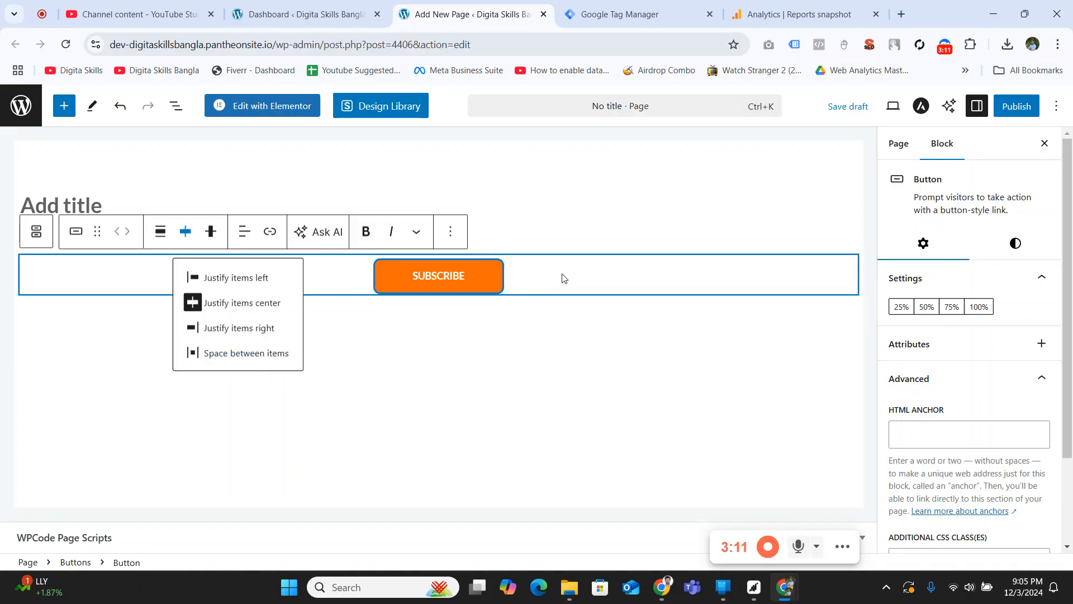
left_click(463, 341)
left_click(463, 341)
right_click(479, 271)
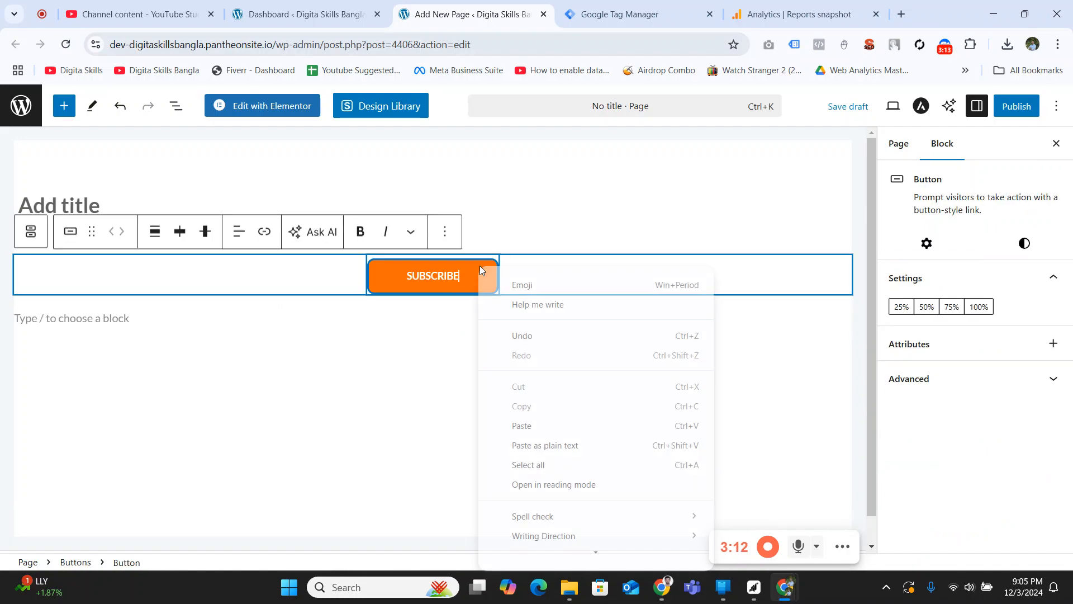
left_click(438, 274)
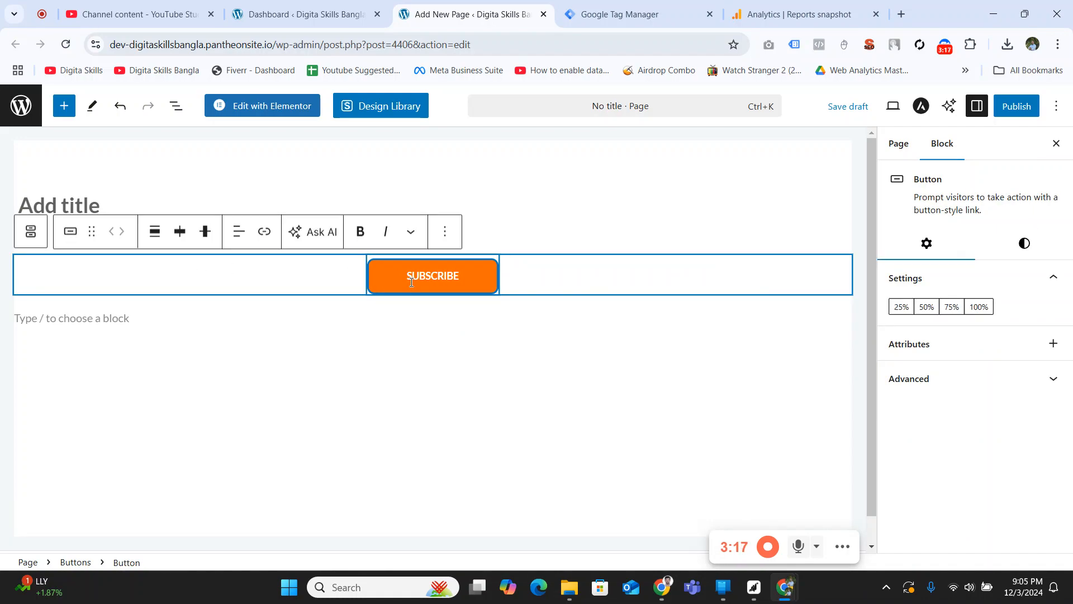
- Try duplicating the SUBSCRIBE button and applying space between items to the pair, and undo both changes
left_click(185, 233)
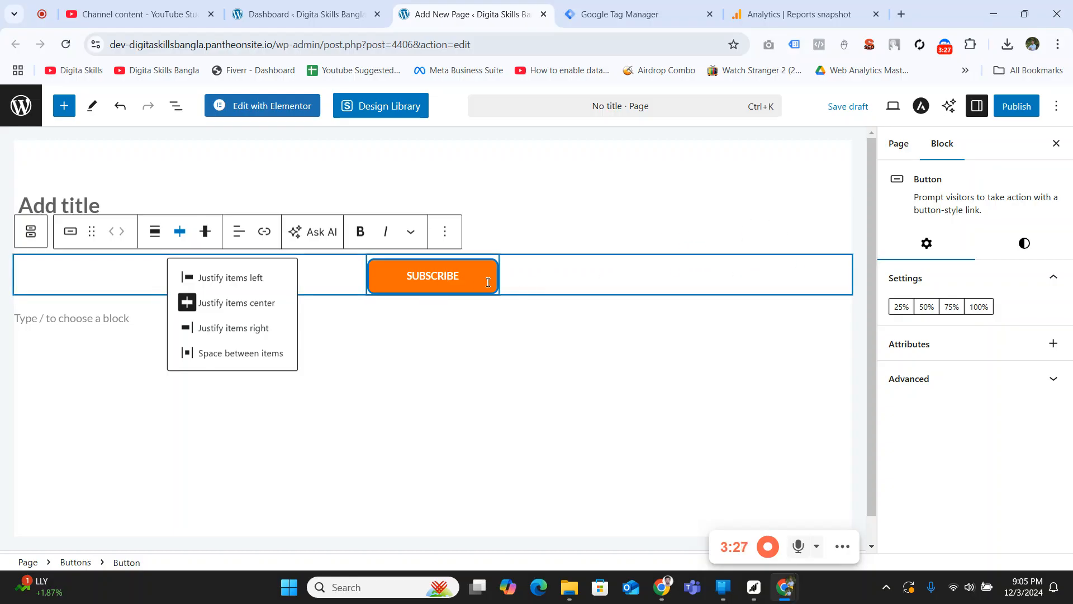
left_click(445, 232)
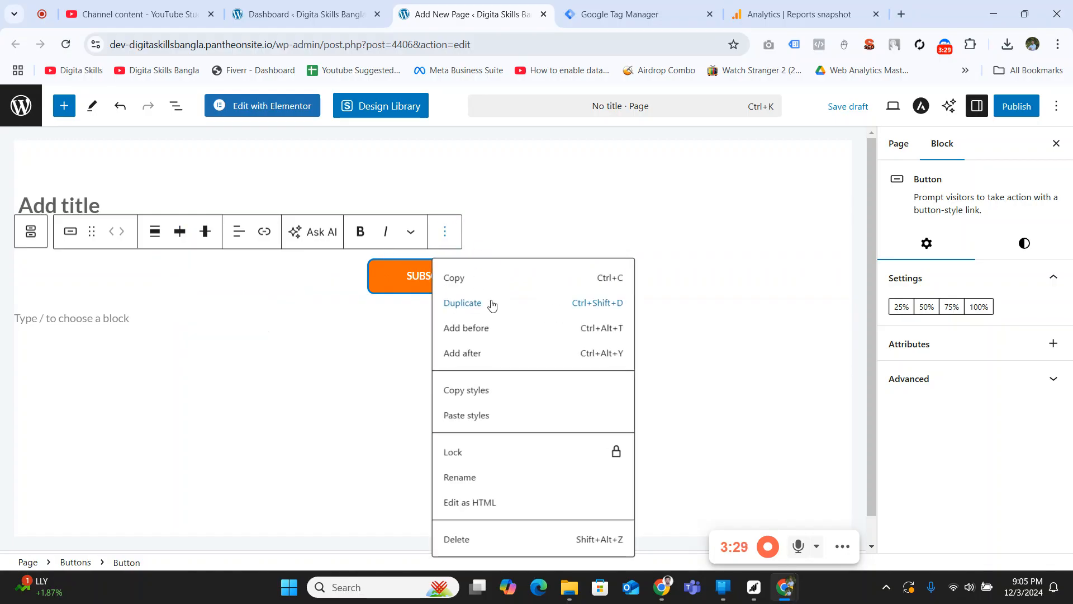
left_click(491, 303)
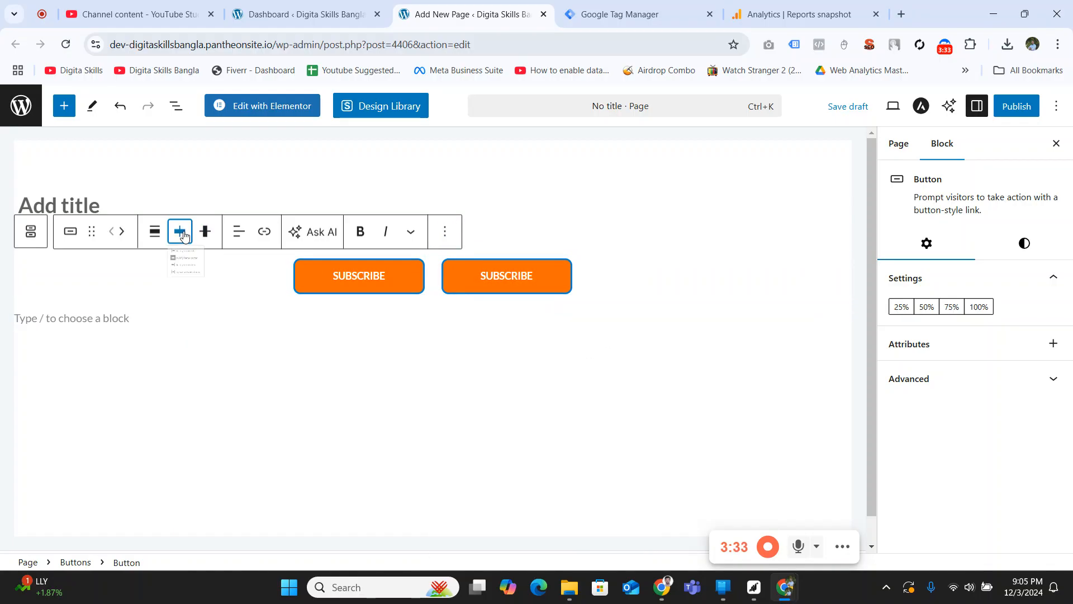
left_click(180, 232)
left_click(225, 355)
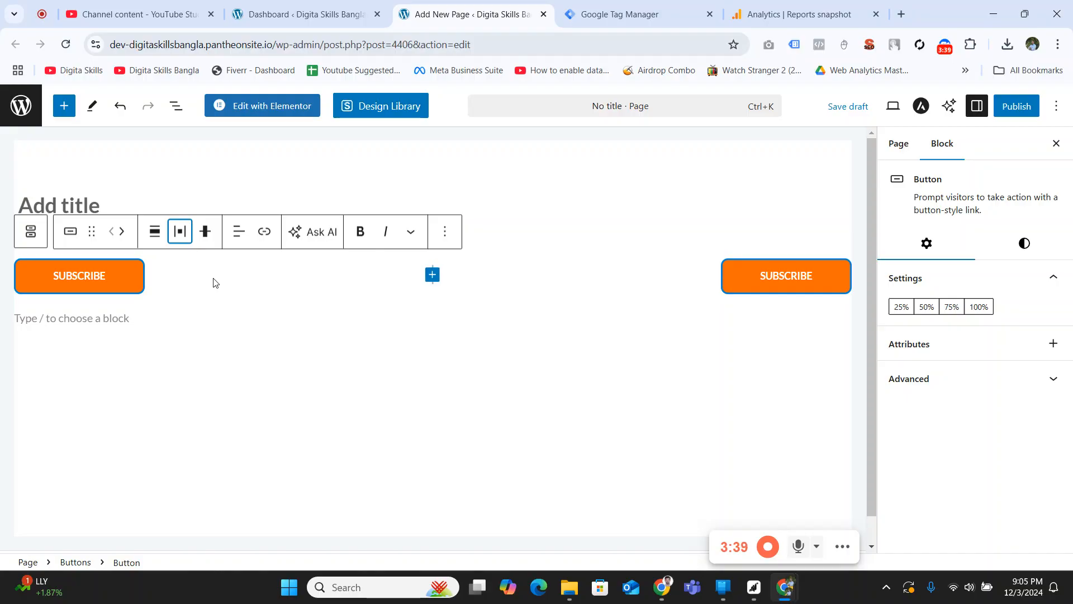
key("ctrl+z")
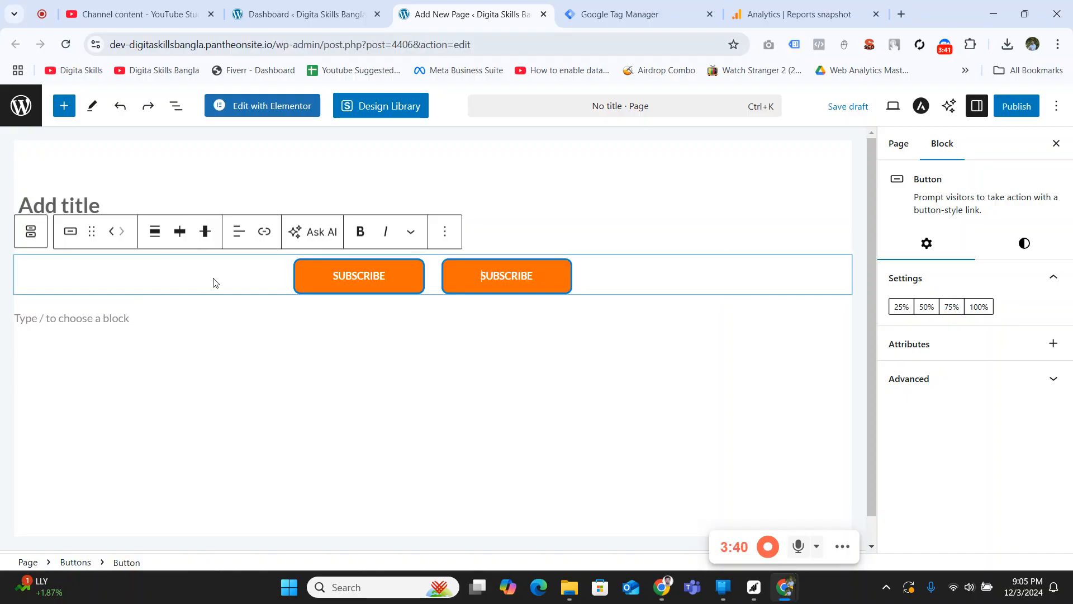
key("ctrl+z")
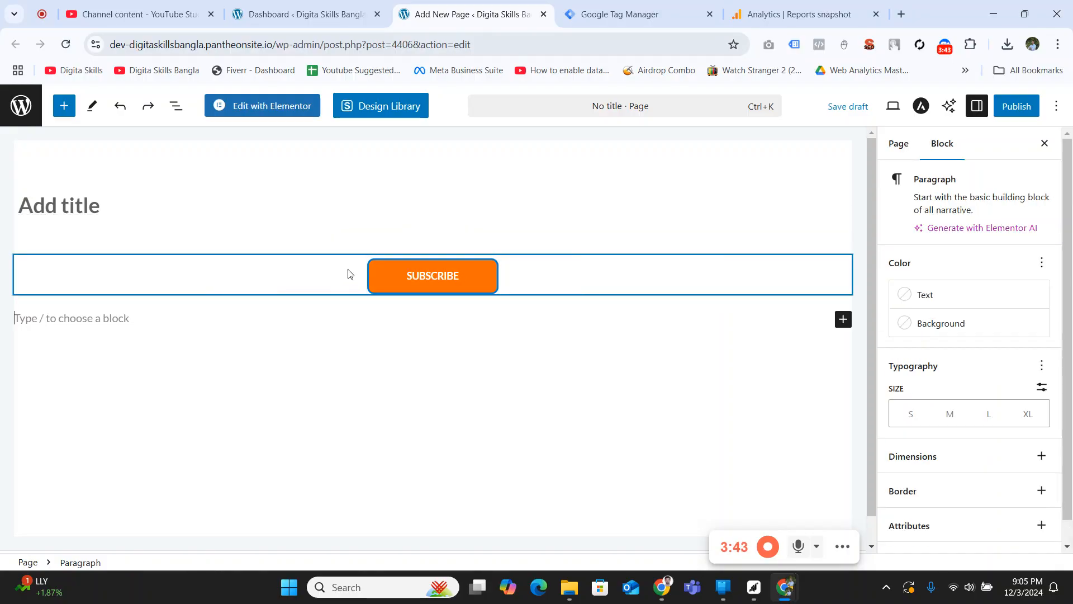
- Select the SUBSCRIBE button again and open its link field
key("ctrl+s")
left_click(417, 271)
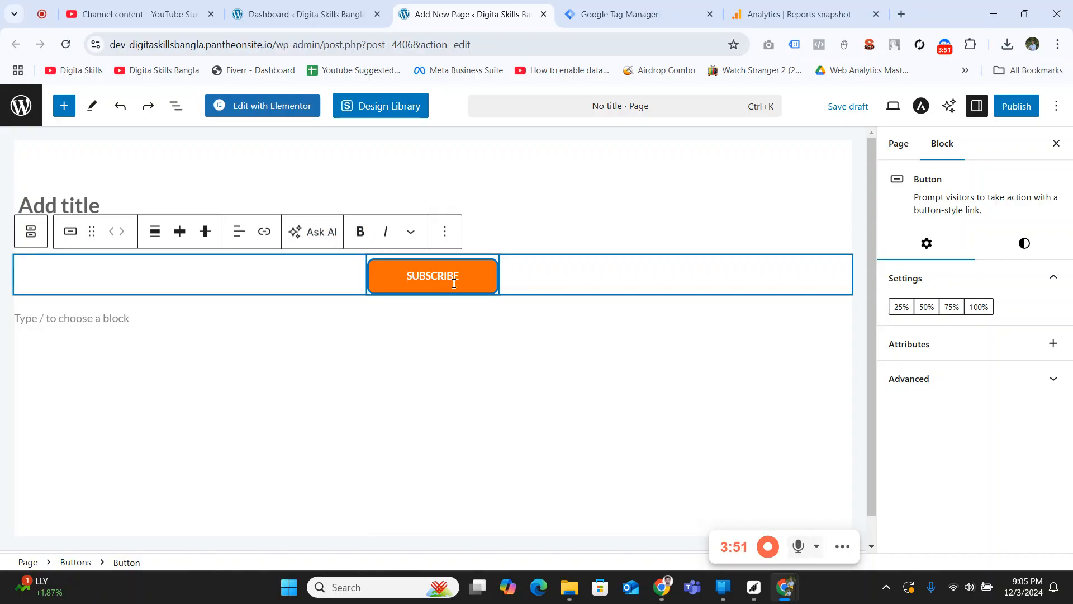
left_click(264, 234)
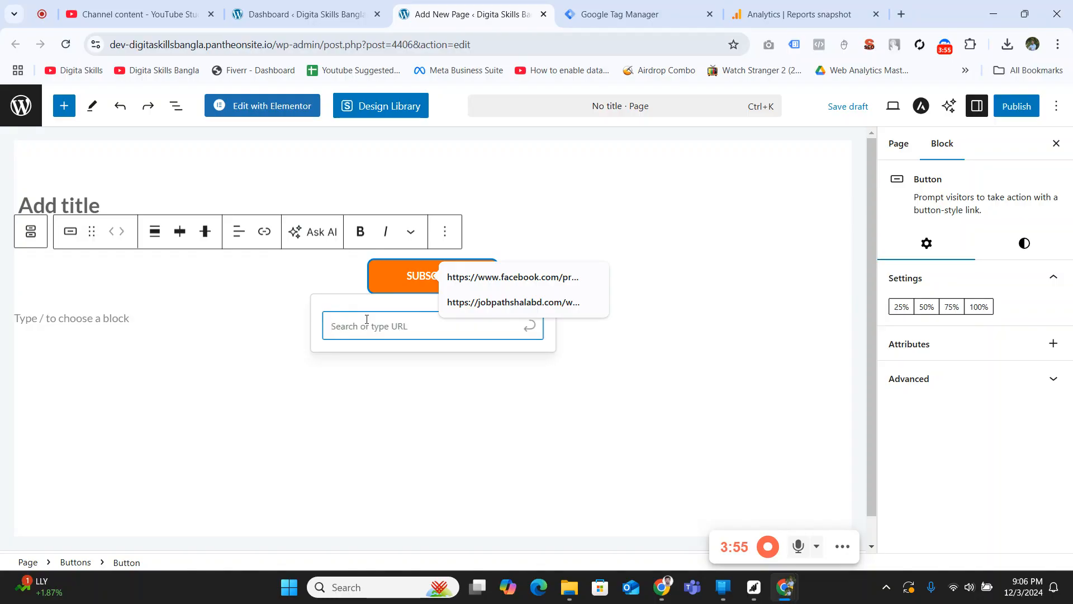
- Open the Digita Skills Bangla site's front page in a new browser tab from the WordPress dashboard
left_click(339, 15)
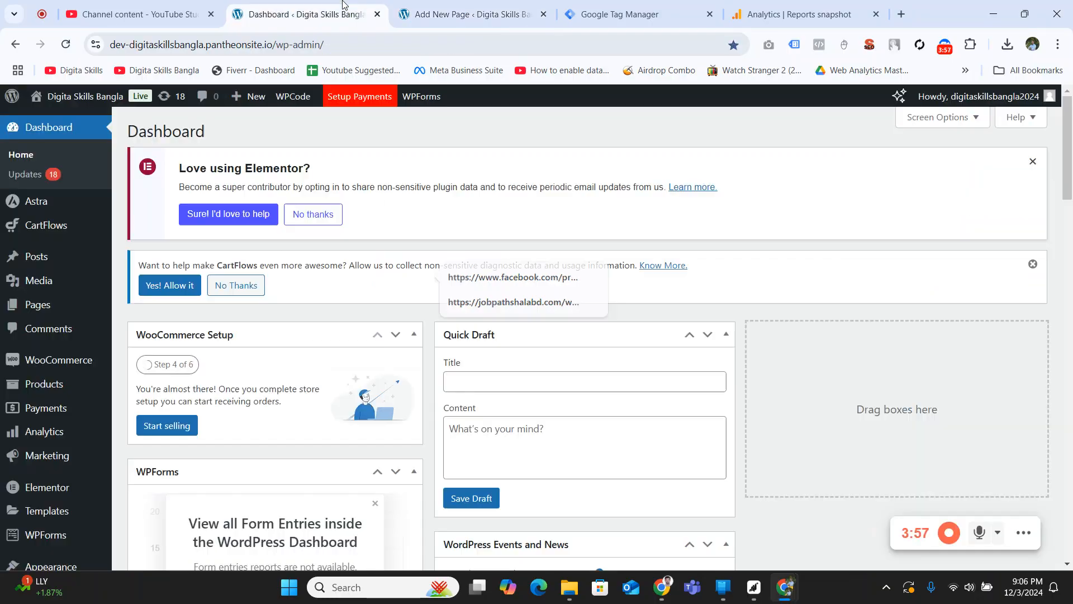
middle_click(78, 112)
left_click(437, 6)
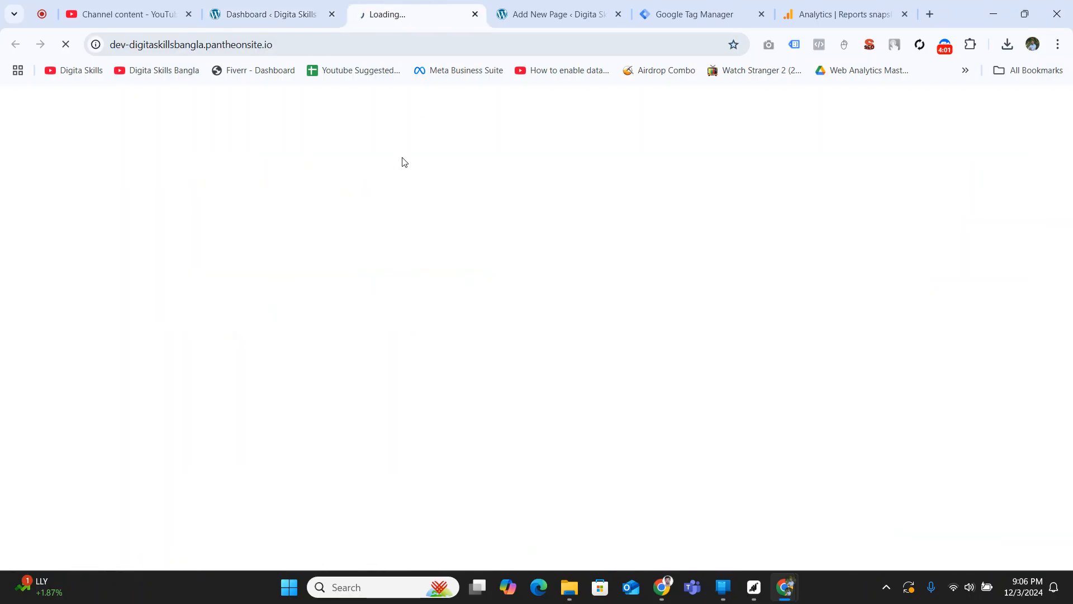
left_click(366, 49)
- Open the DNK Blue Shoes product in a new browser tab, copy its URL and return to the page editor
scroll(317, 246, "down", 15)
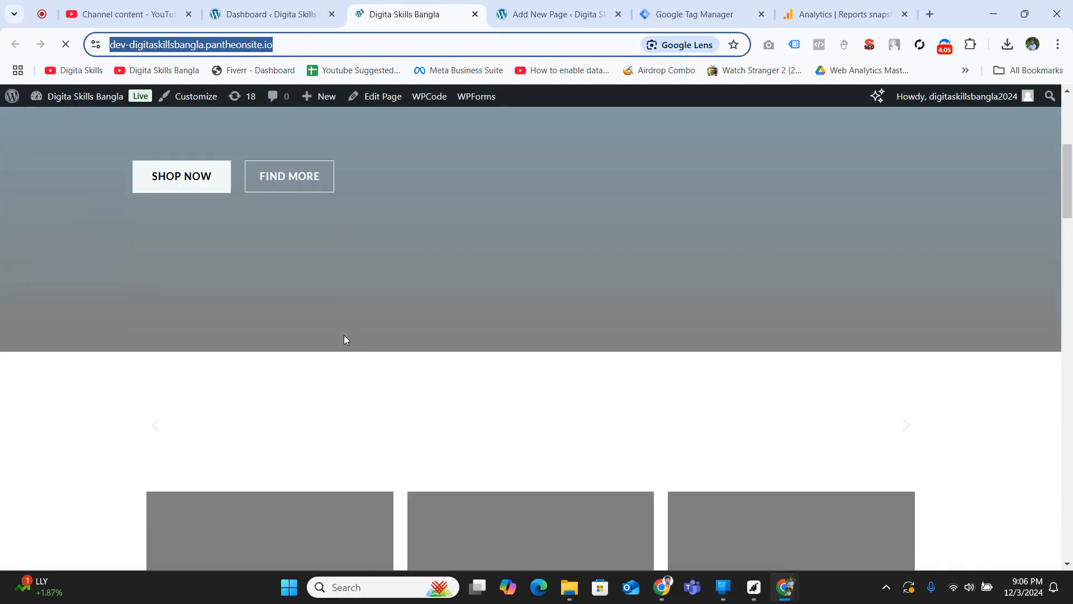
scroll(339, 347, "down", 10)
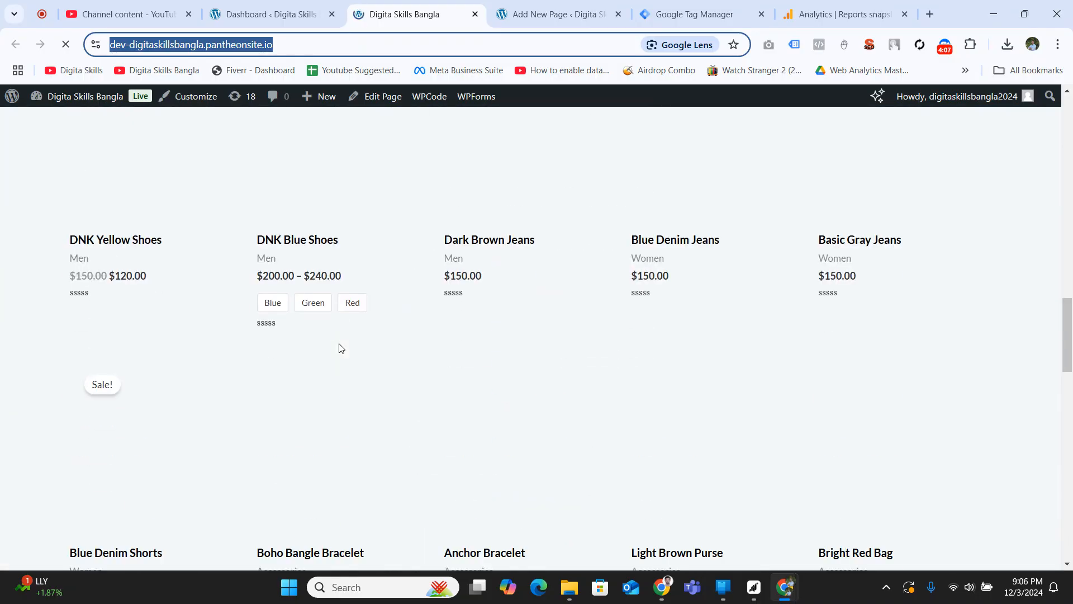
scroll(327, 302, "up", 5)
left_click(313, 244)
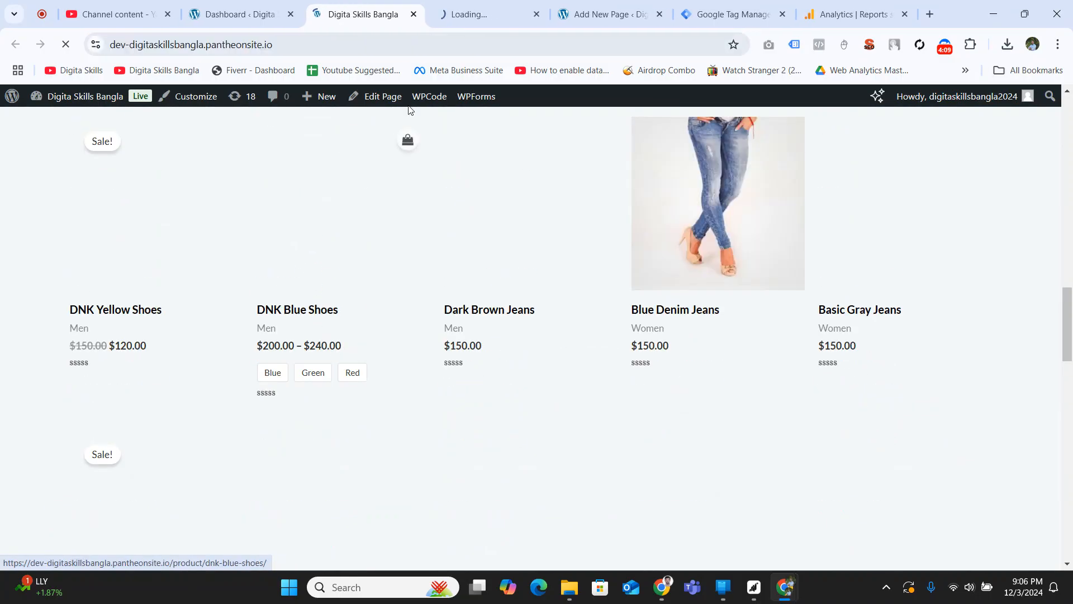
left_click(427, 41)
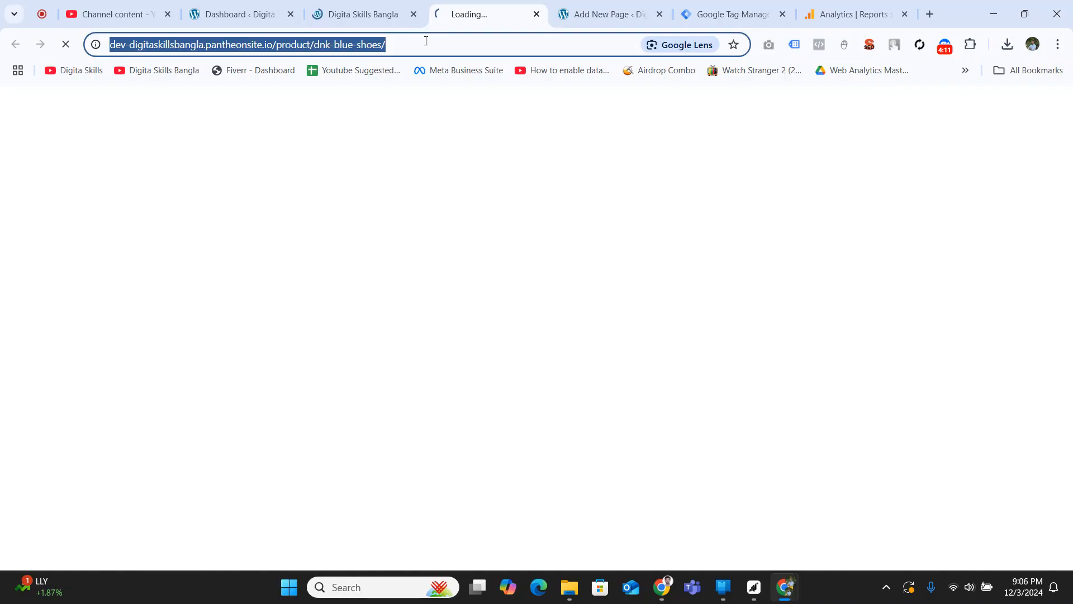
left_click(607, 14)
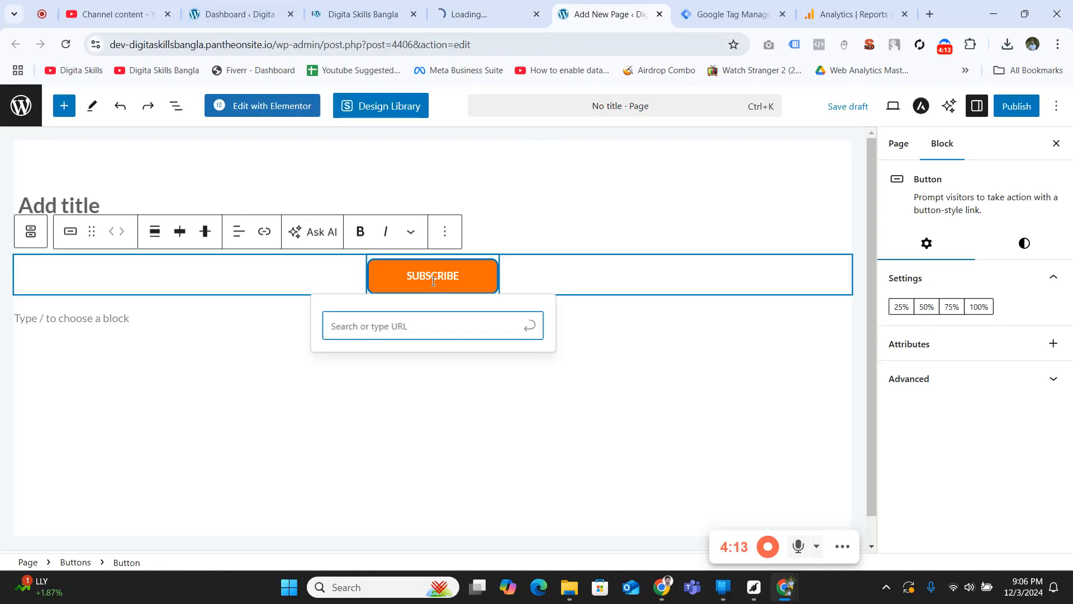